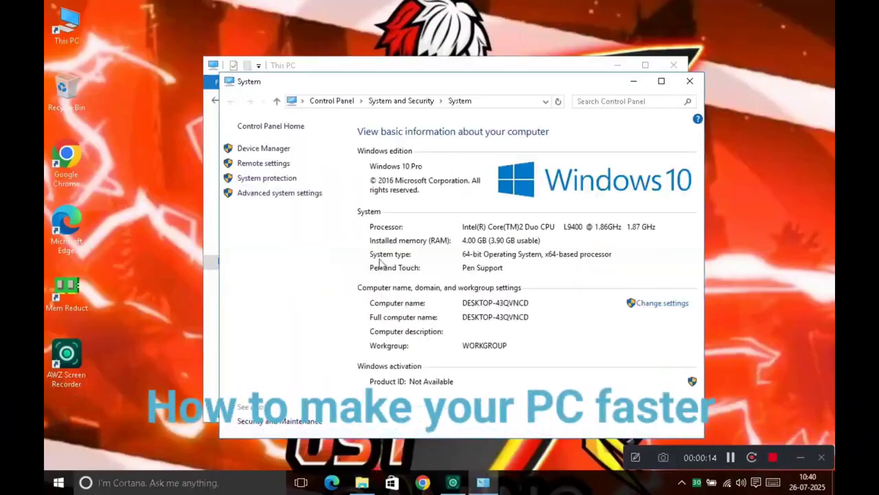
- Review the computer's specifications in the maximized System window, marking them with a temporary red rectangle, and close the open windows
left_click(661, 81)
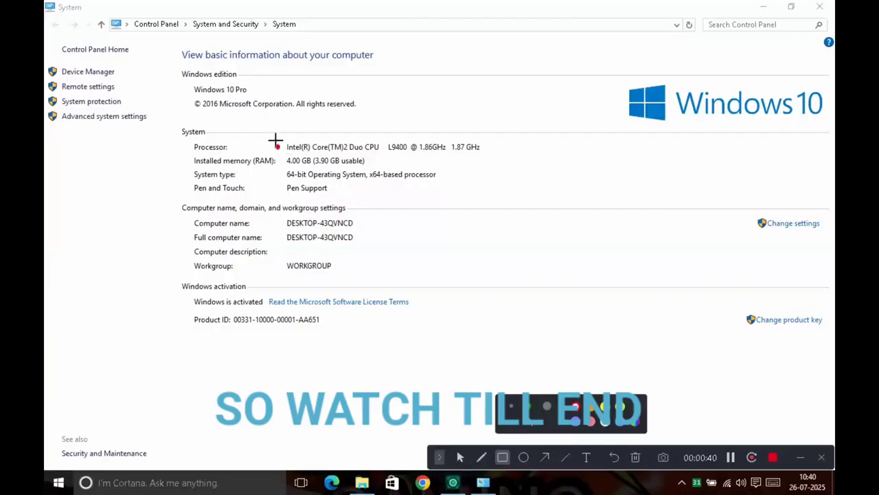
mouse_move(279, 148)
left_mouse_down()
mouse_move(309, 206)
mouse_move(454, 218)
left_mouse_up()
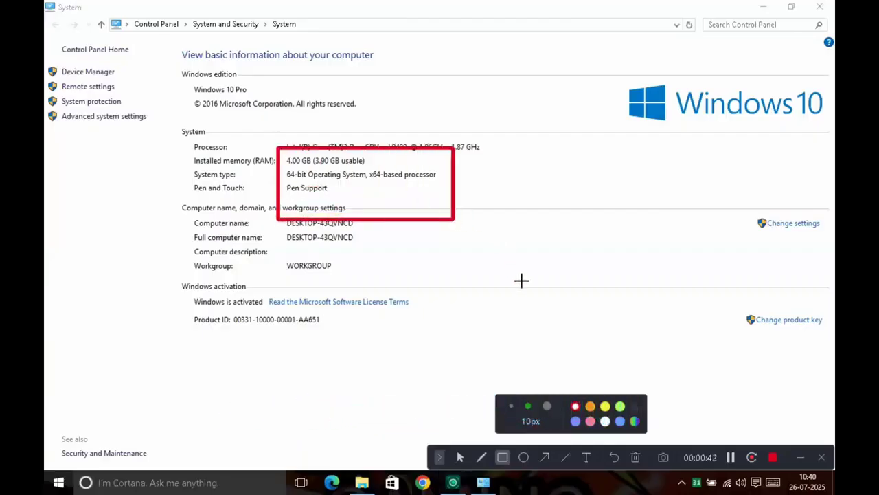
left_click(613, 458)
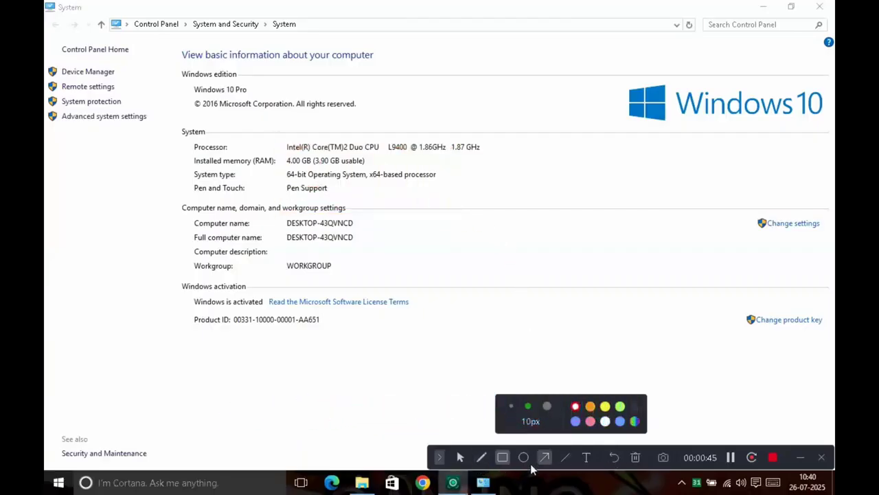
left_click(457, 459)
left_click(441, 457)
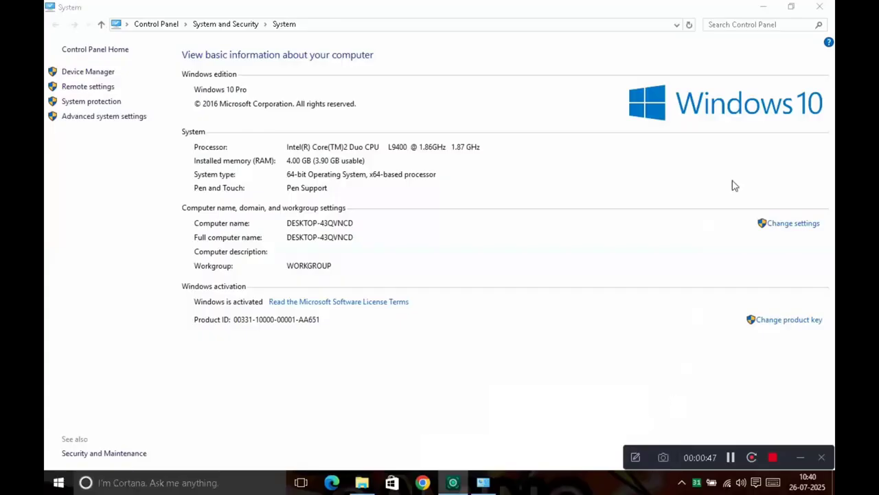
left_click(821, 7)
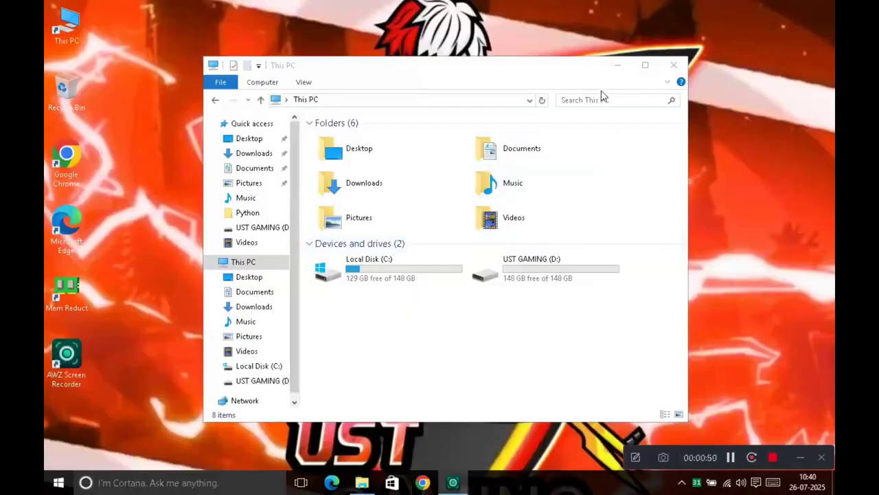
left_click(673, 65)
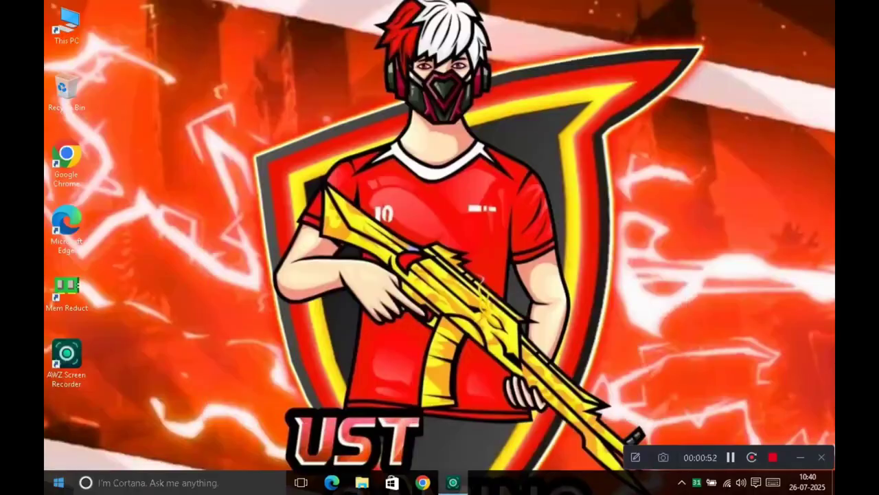
- Search Windows for "power options" and open the Power Options control panel
left_click(58, 482)
type("p")
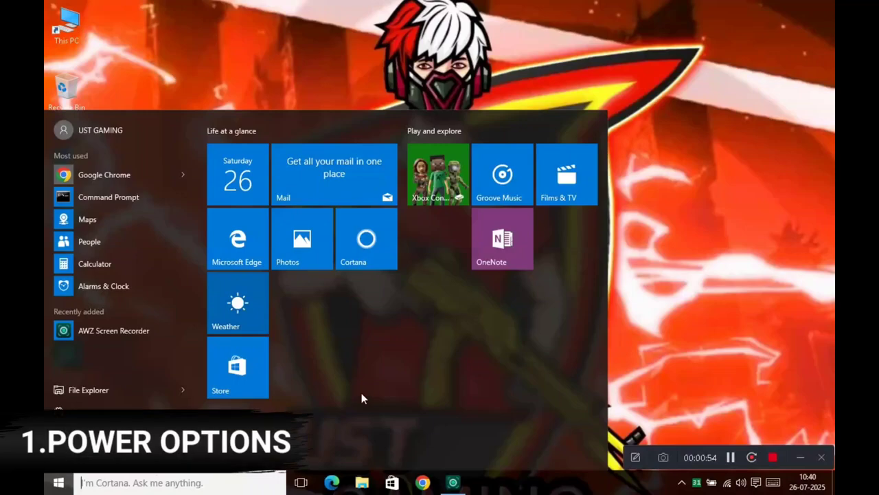
type("ower")
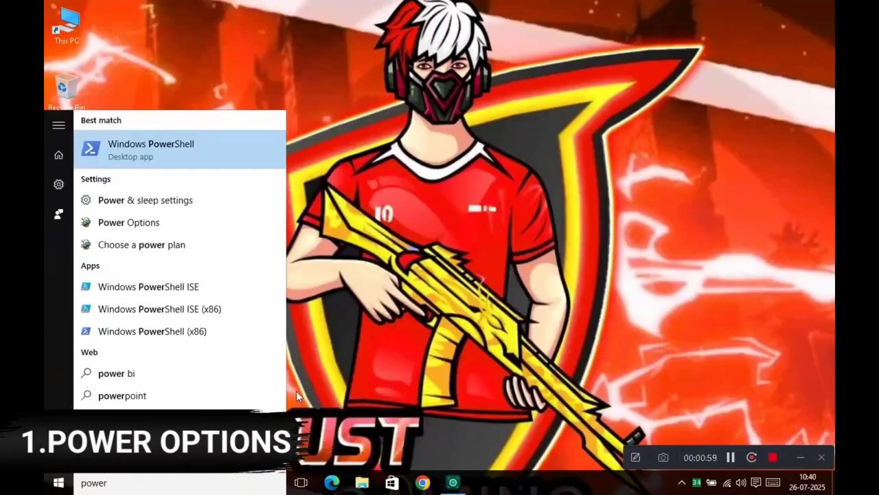
type(" optio")
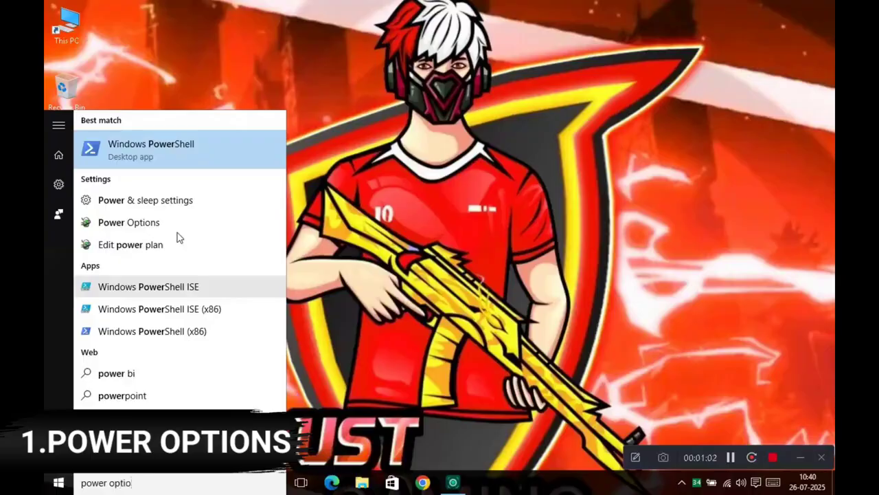
type("ns")
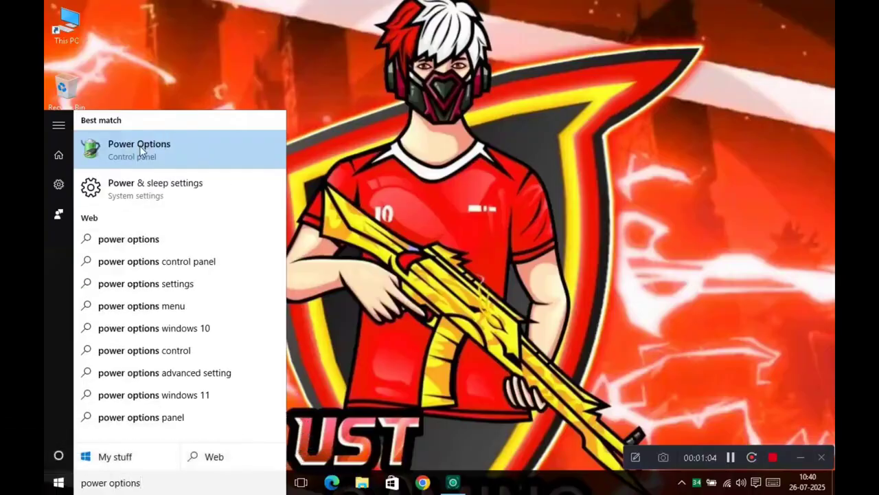
left_click(139, 148)
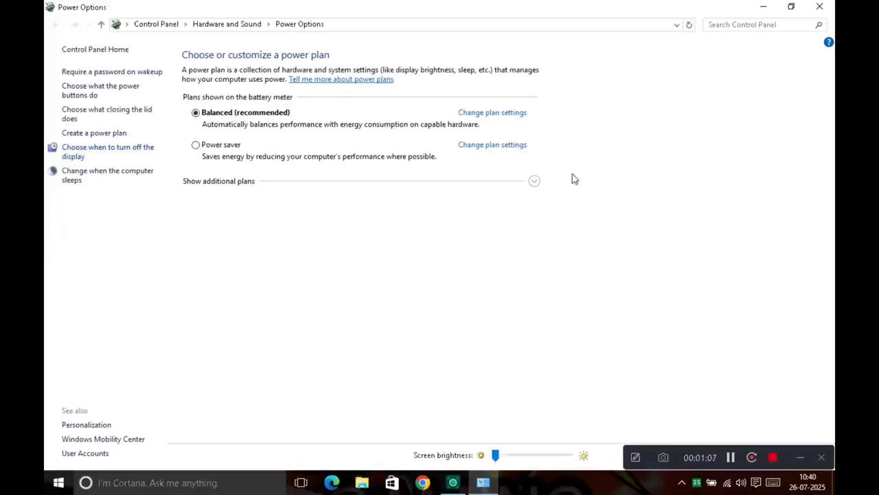
- Reveal the additional power plans, activate the High performance plan, and close Power Options
left_click(535, 180)
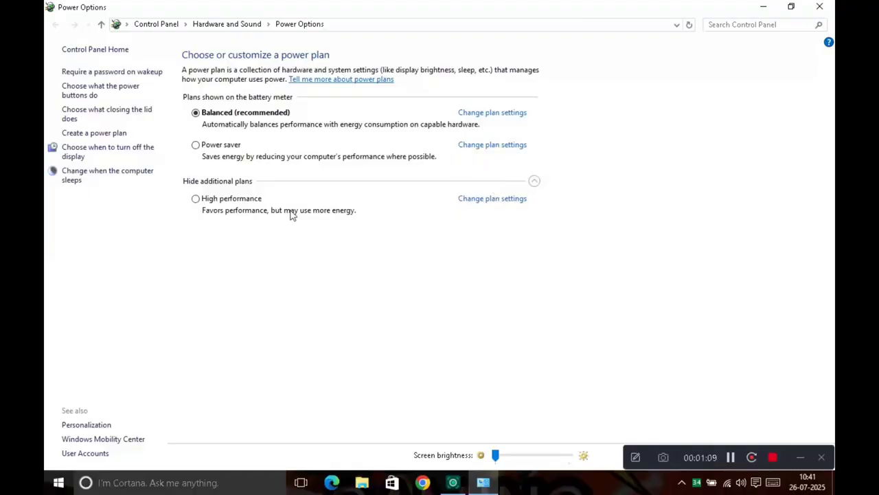
left_click(195, 199)
left_click_drag(569, 459, 535, 454)
left_click(816, 7)
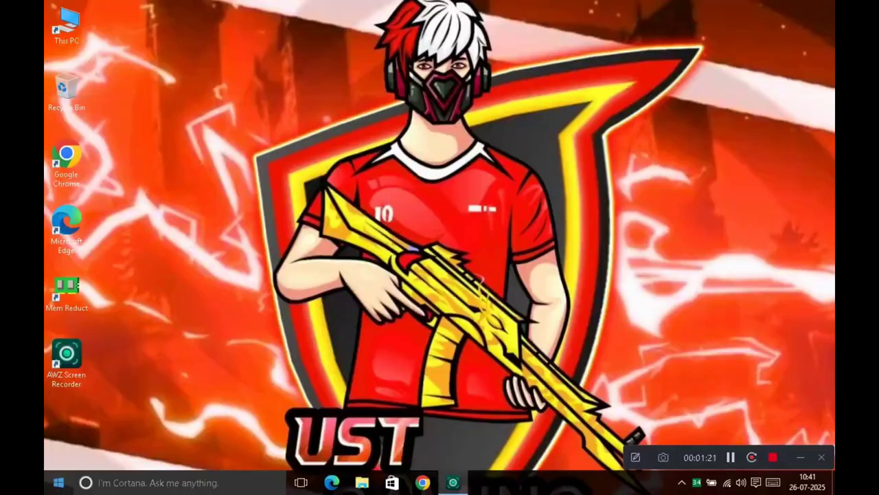
- Open the Performance Options dialog by way of This PC's properties and the advanced system settings
left_click(369, 487)
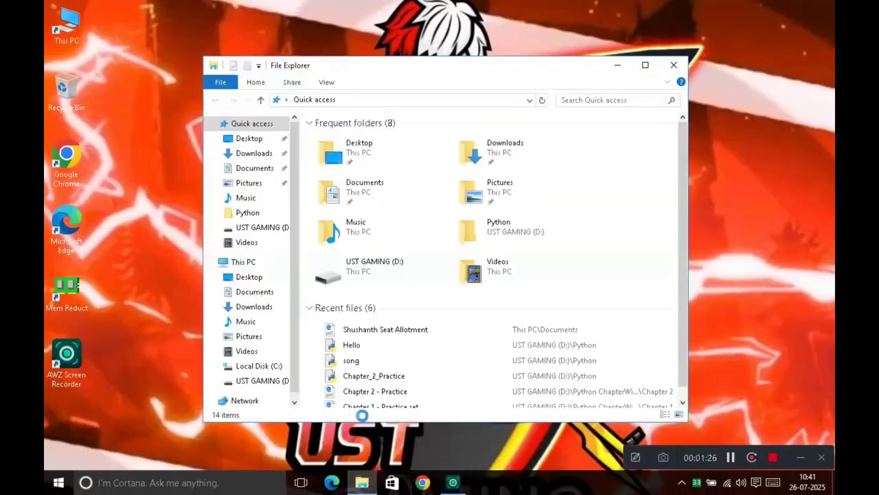
left_click(259, 263)
right_click(383, 320)
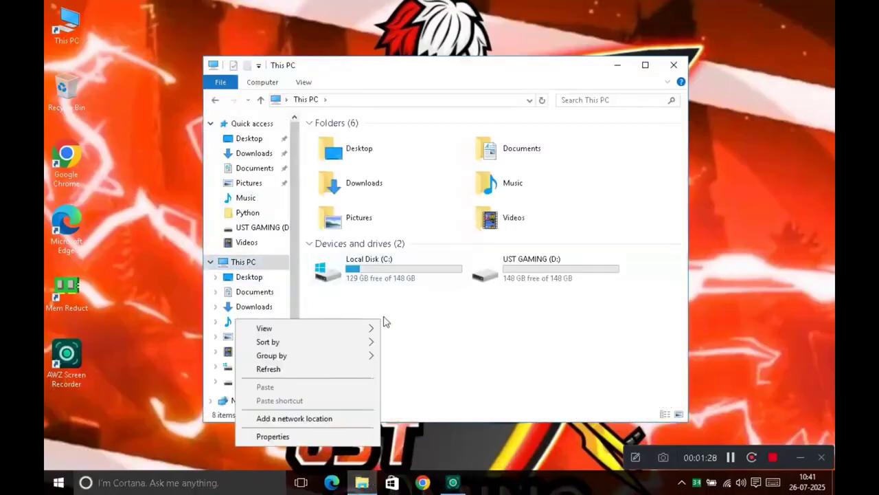
left_click(298, 433)
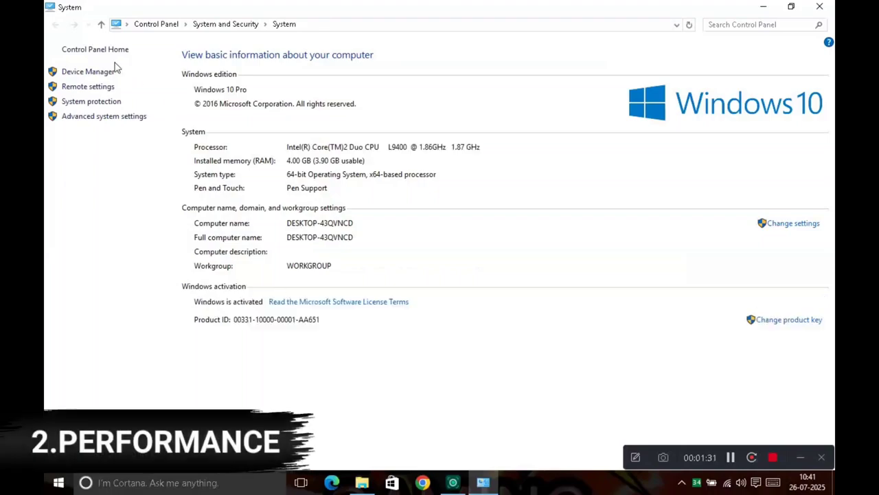
left_click(107, 117)
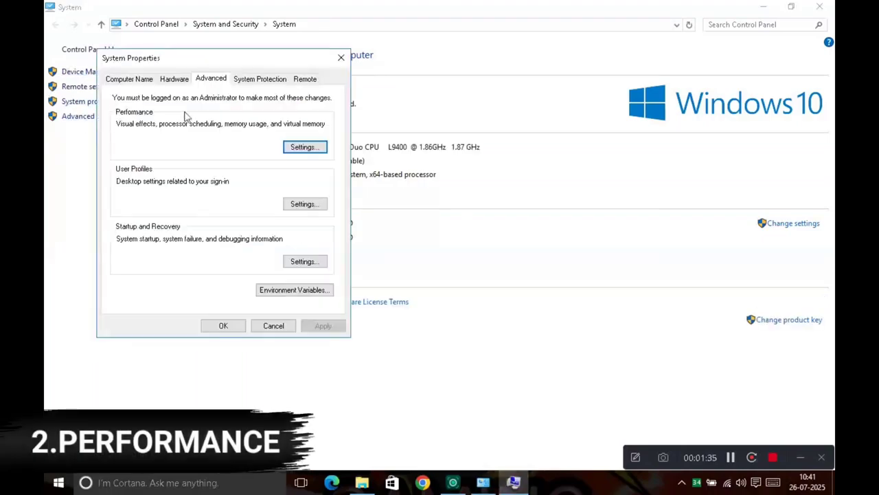
left_click(300, 149)
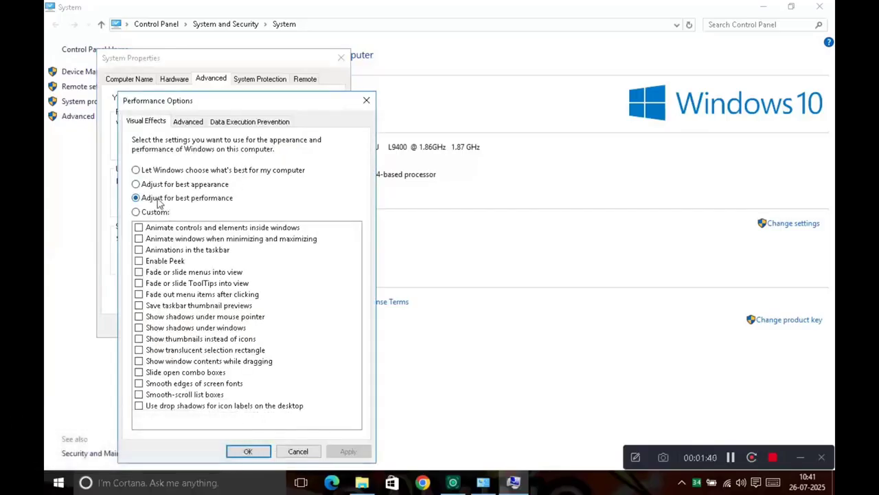
- Apply the "Adjust for best performance" visual effects setting and close the system dialogs and windows
left_click(136, 171)
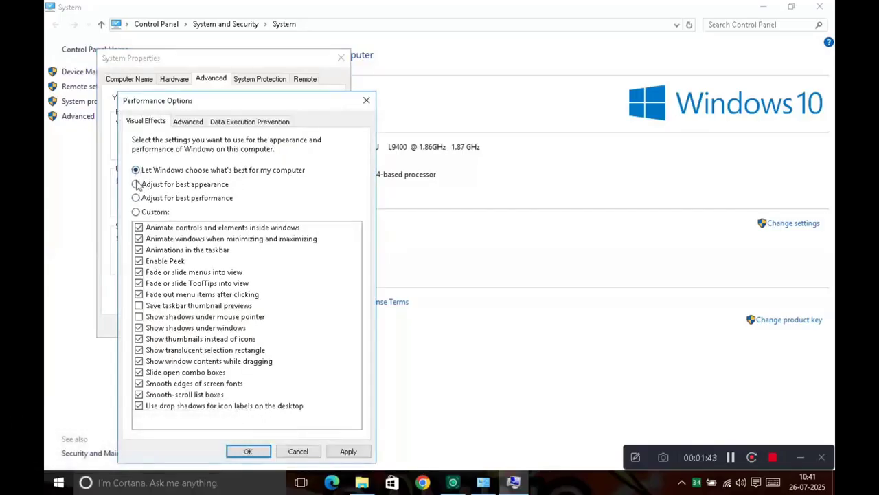
left_click(137, 198)
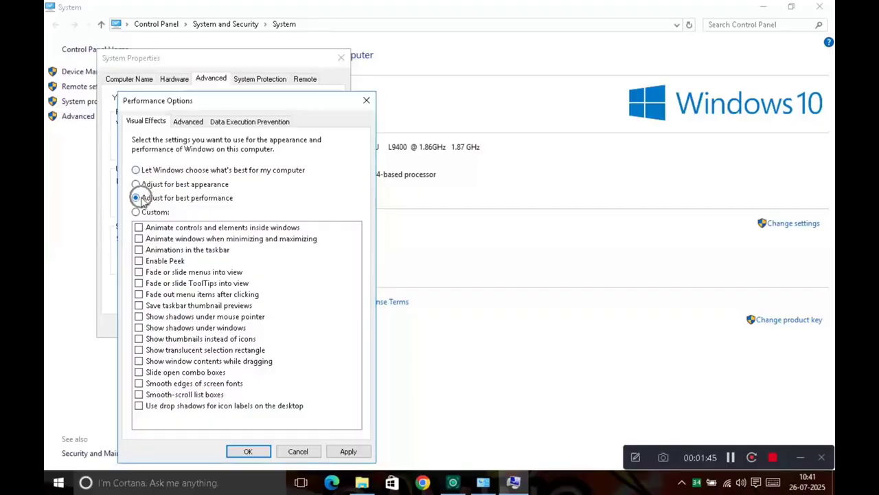
left_click(345, 451)
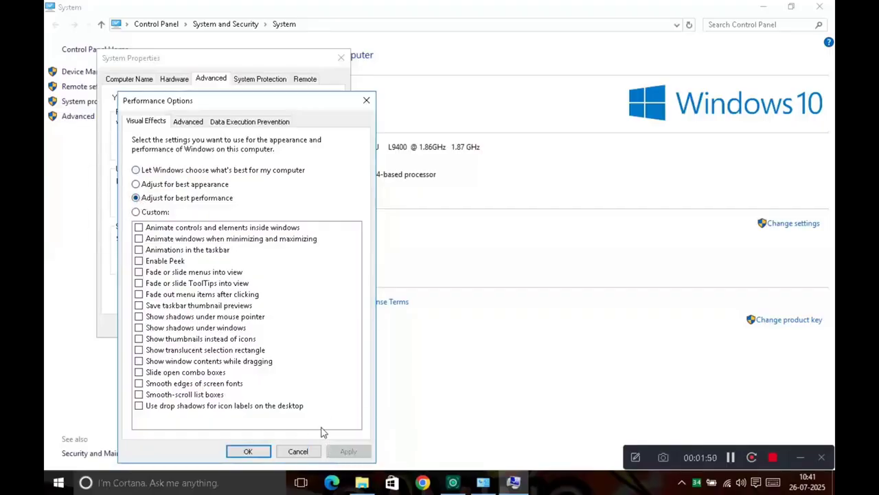
left_click(252, 451)
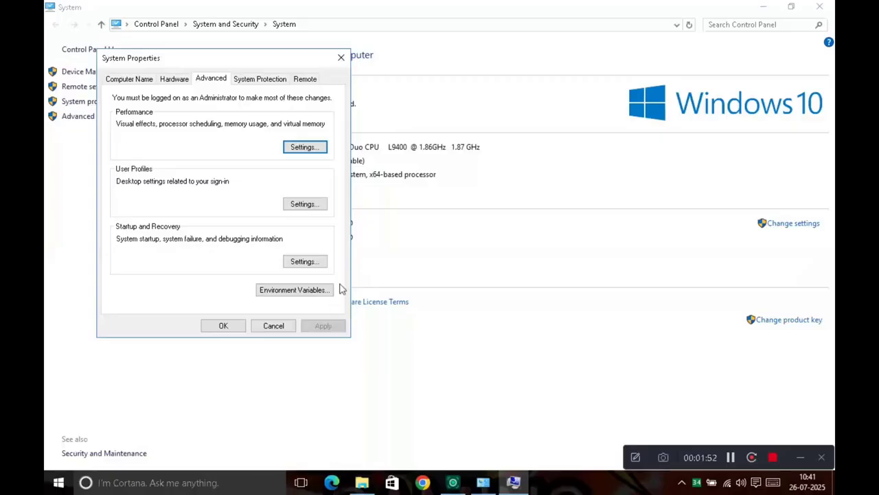
left_click(230, 328)
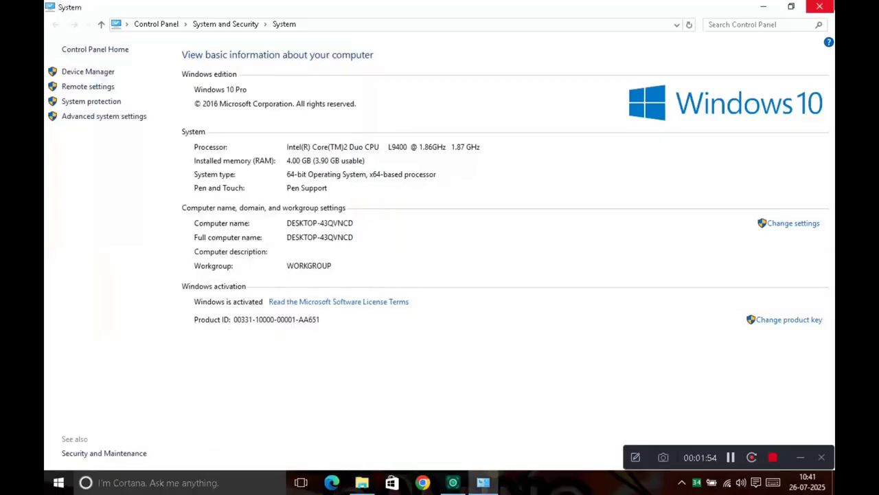
left_click(820, 6)
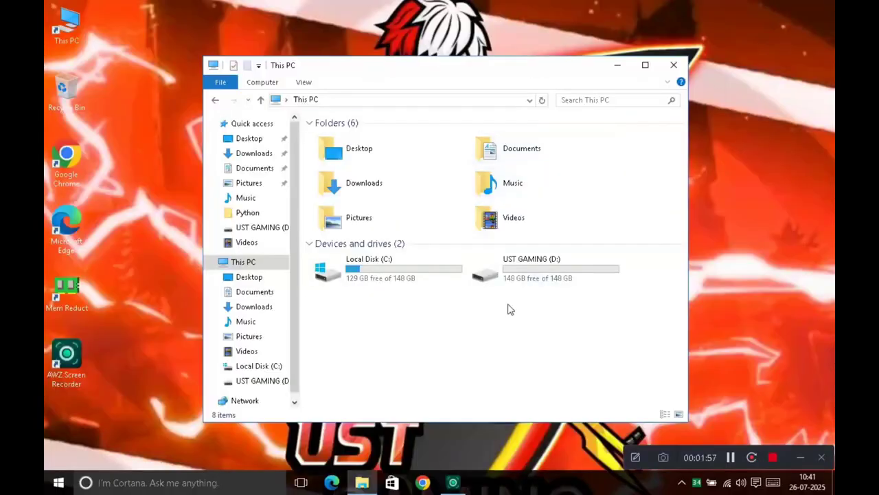
left_click(673, 65)
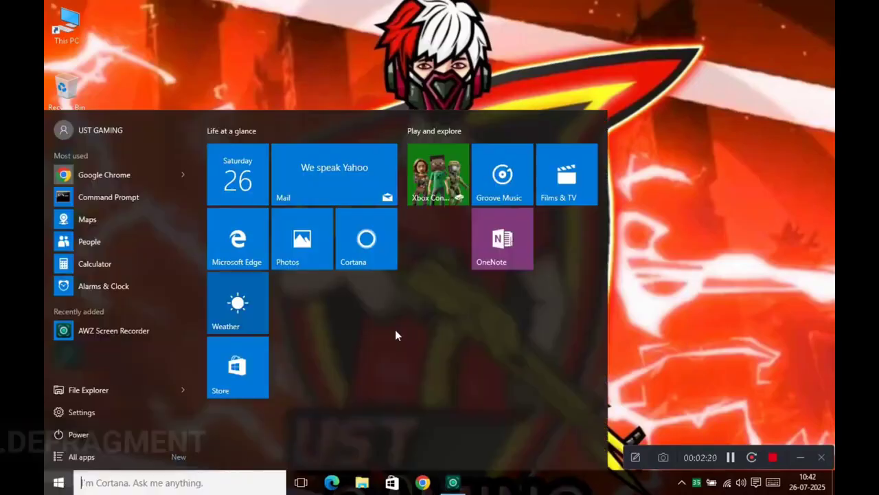
- Search Windows for "defrag" and open Defragment and Optimize Drives
type("defrag")
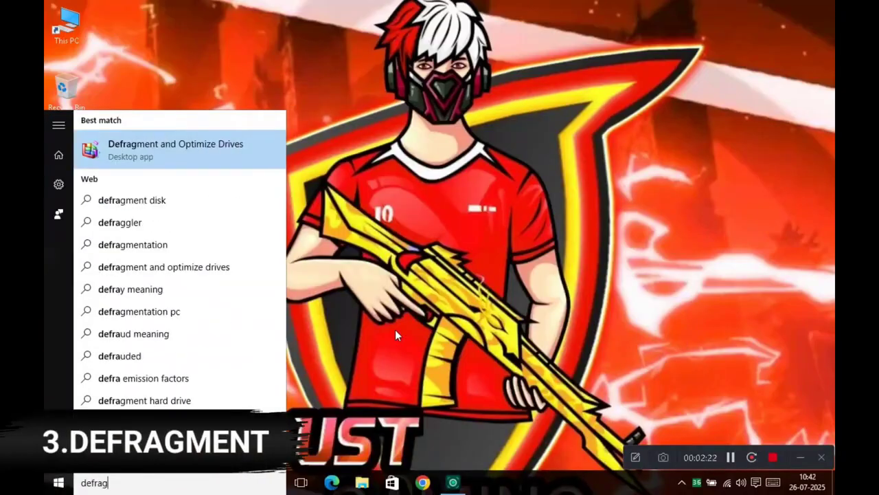
key("BackSpace")
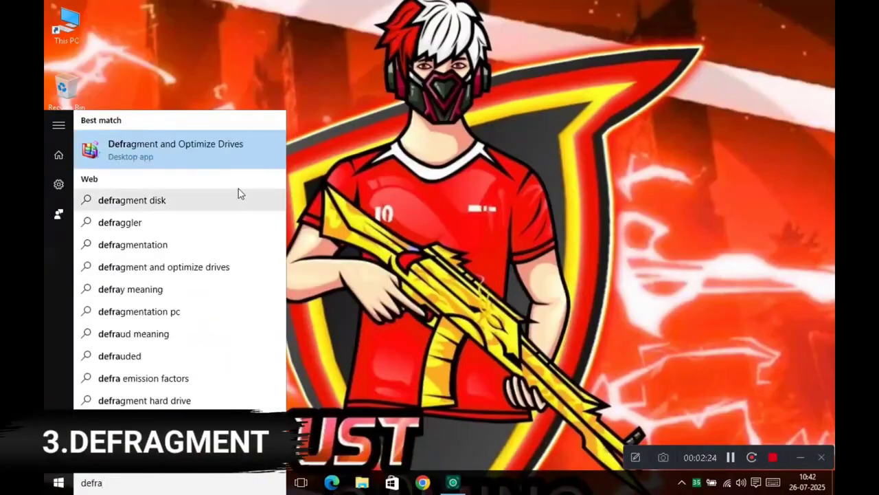
left_click(213, 152)
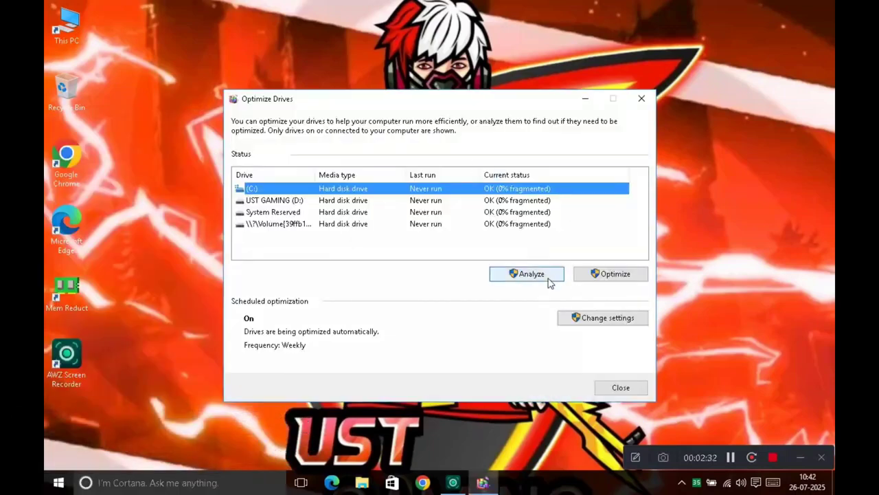
- Analyze and optimize the C: drive, and close Optimize Drives when it is done
left_click(530, 273)
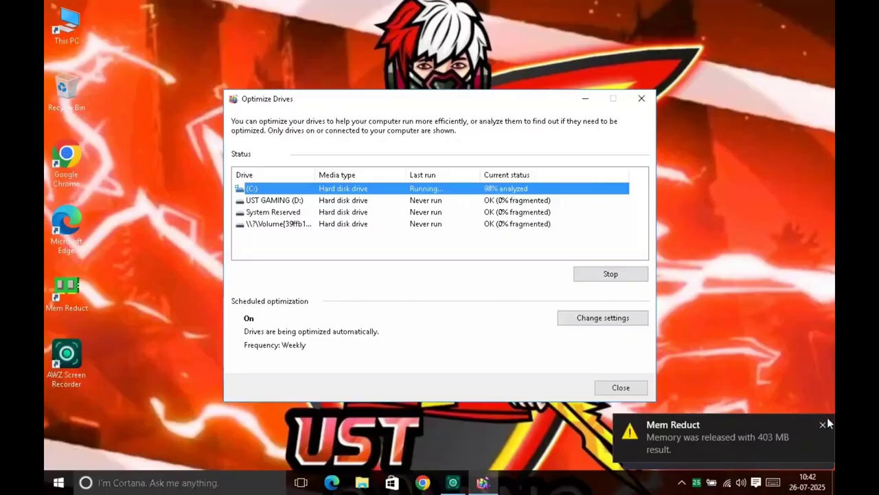
left_click(822, 424)
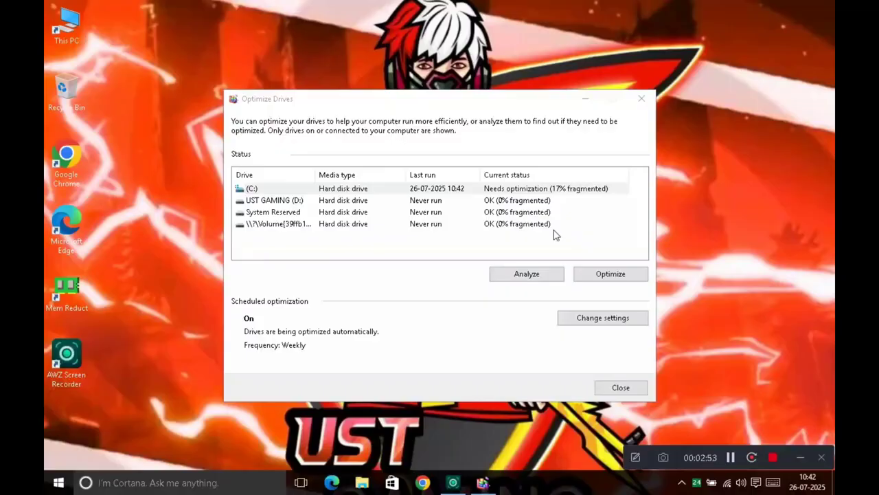
left_click(598, 276)
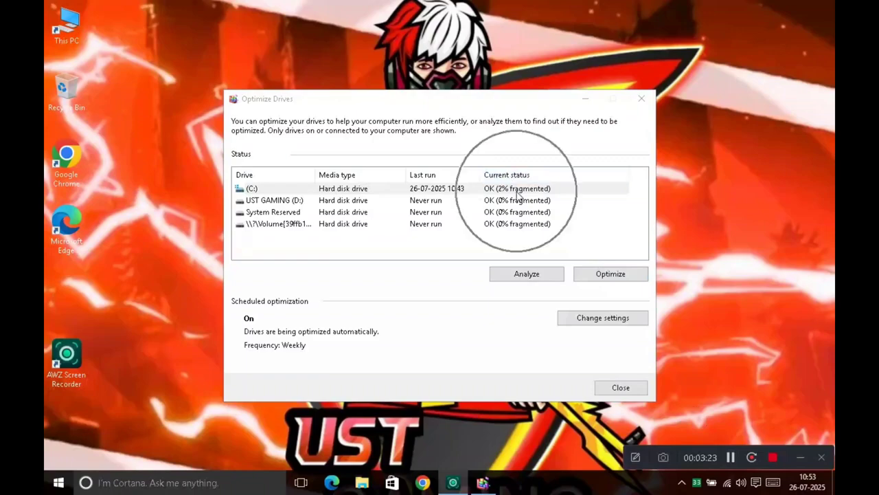
left_click(641, 98)
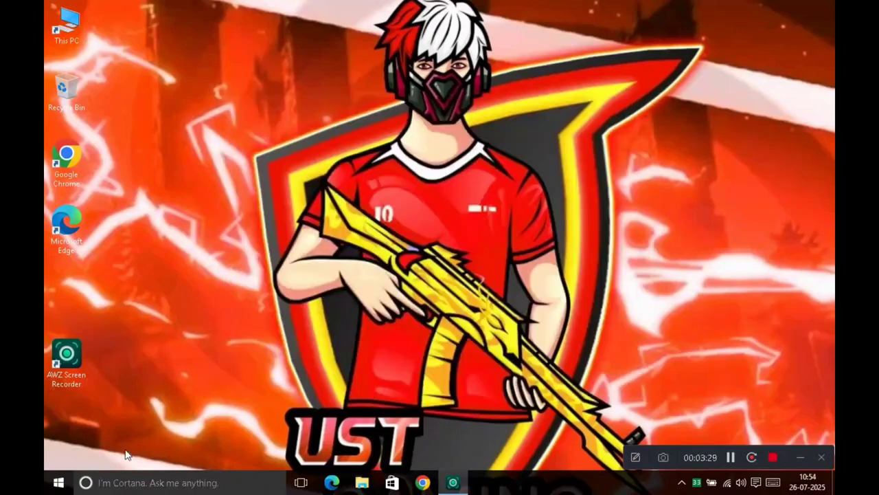
- Open the user's Temp folder by running %temp% from the Run dialog
left_click(57, 484)
left_click(55, 484)
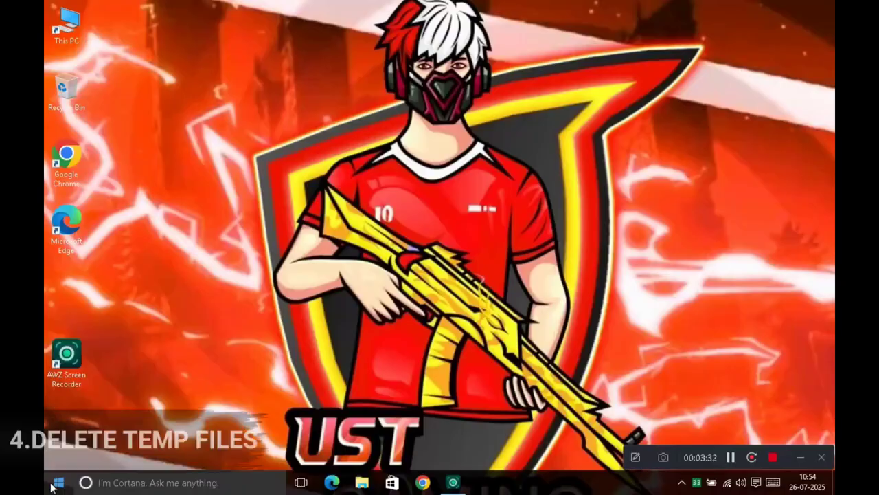
right_click(53, 484)
left_click(69, 428)
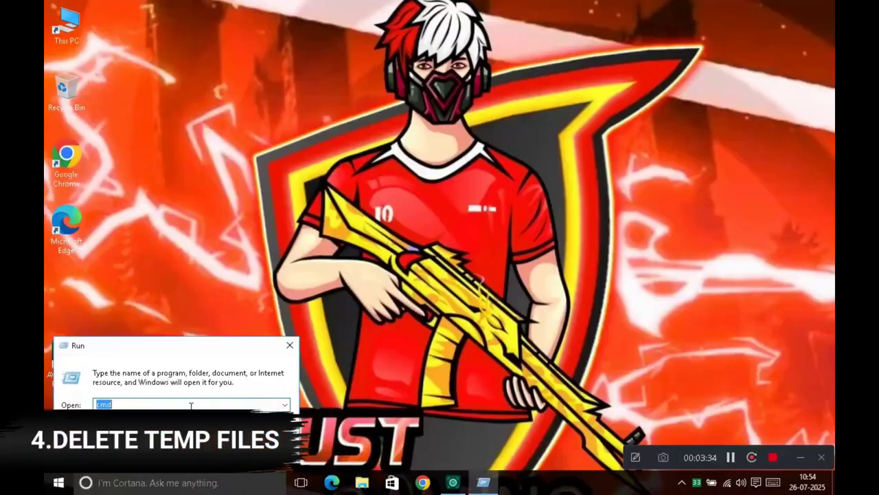
type("%temp%")
key("Return")
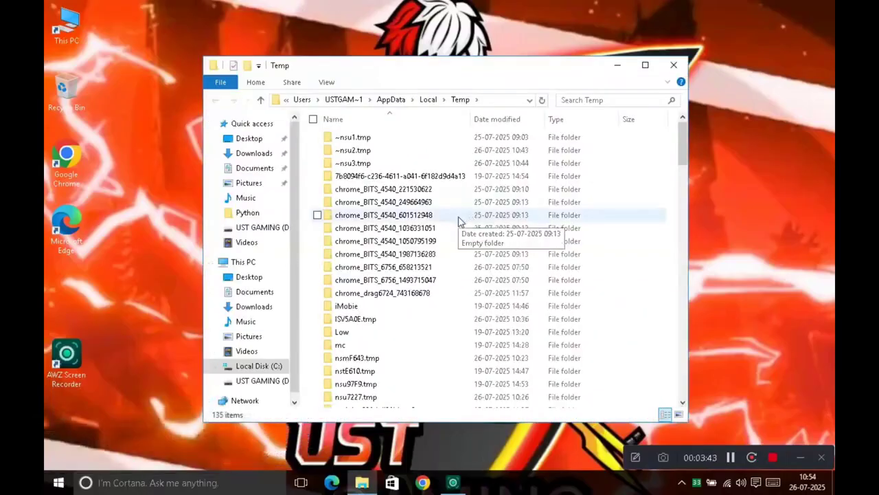
- Permanently delete everything in the user's Temp folder and close the folder window
key("ctrl+a")
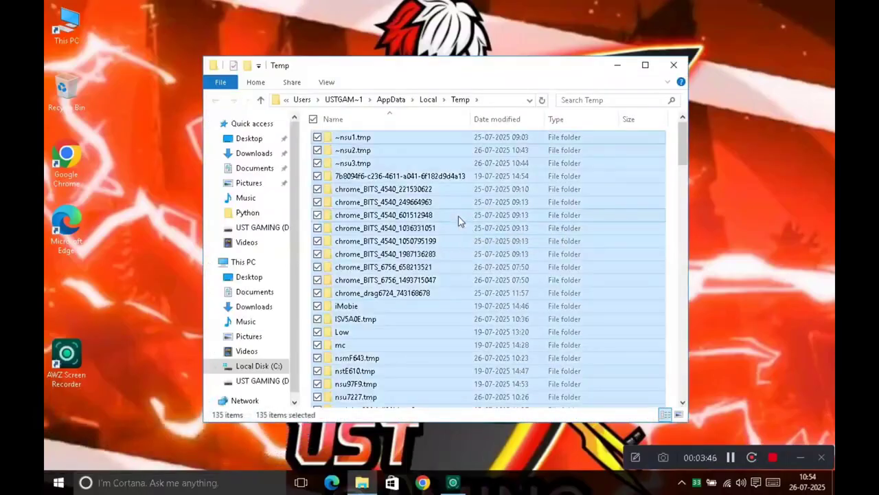
key("shift+Delete")
key("Return")
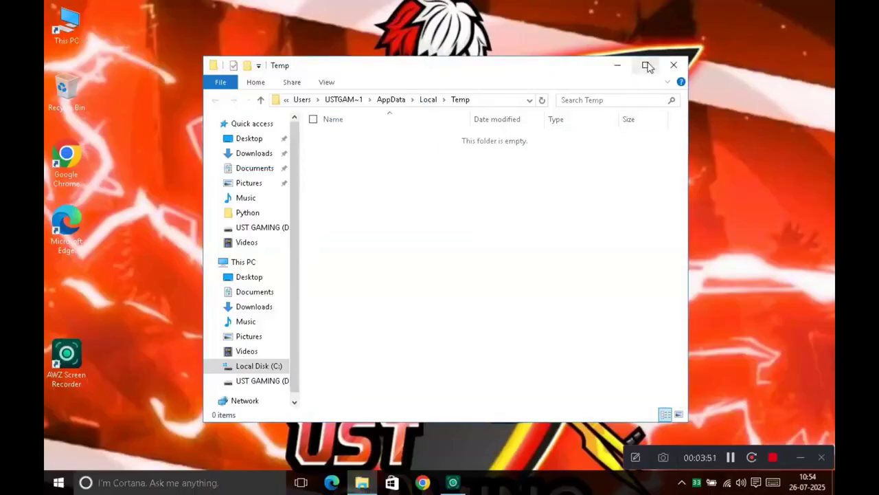
left_click(674, 64)
- Open the Windows Temp folder by running temp from the Run dialog
right_click(62, 483)
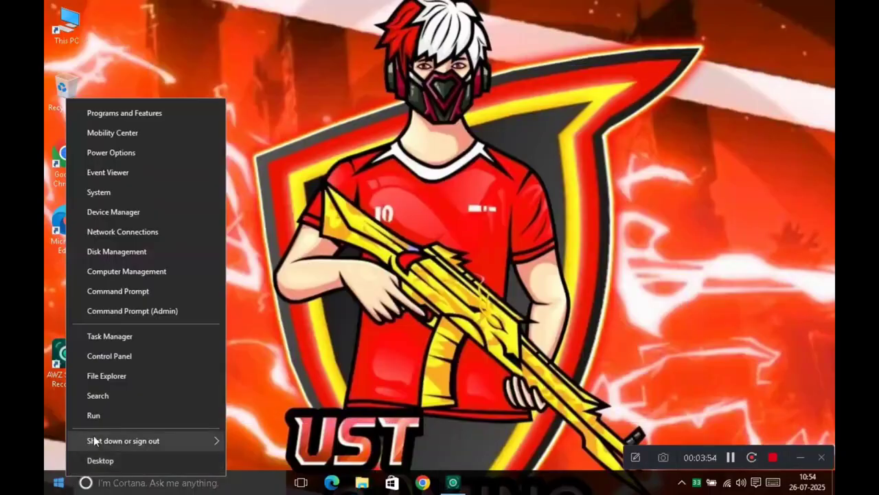
left_click(96, 417)
type("temp")
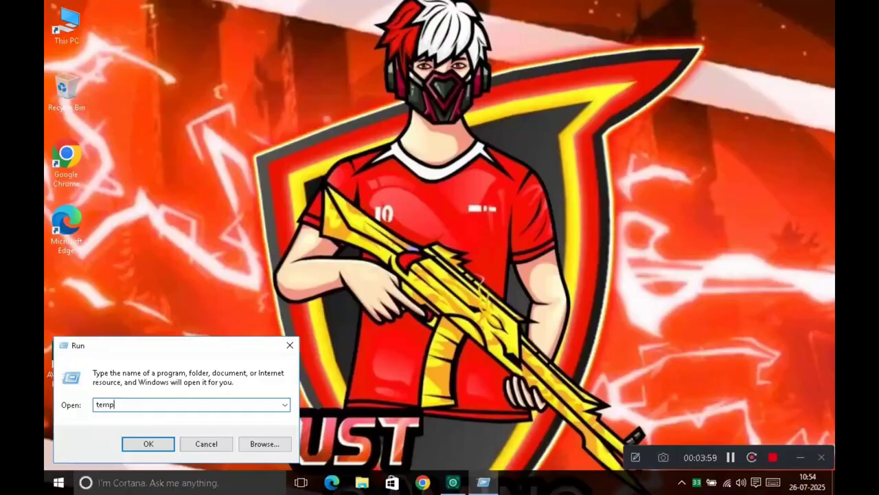
key("Return")
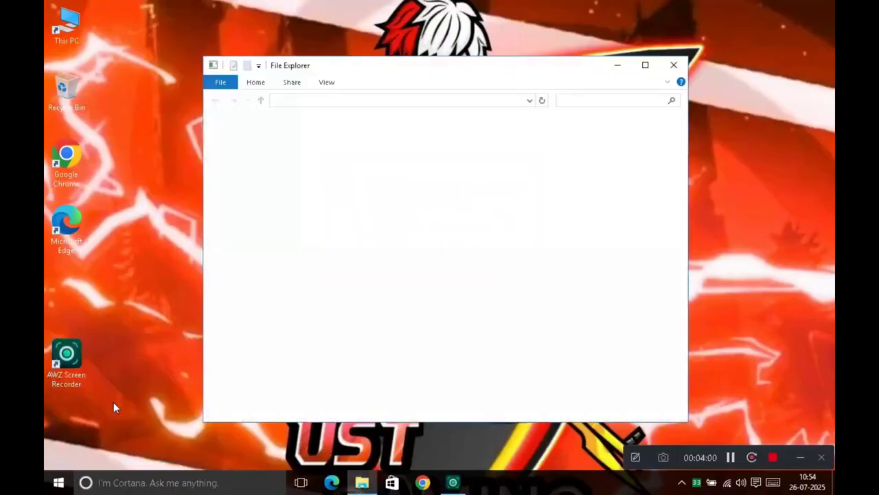
left_click(446, 261)
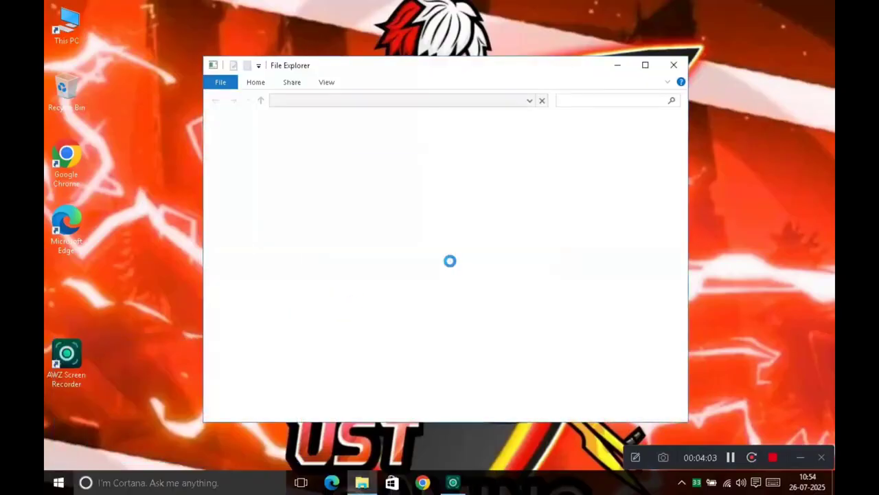
- Permanently delete all items in C:\Windows\Temp and close the folder window
key("ctrl+a")
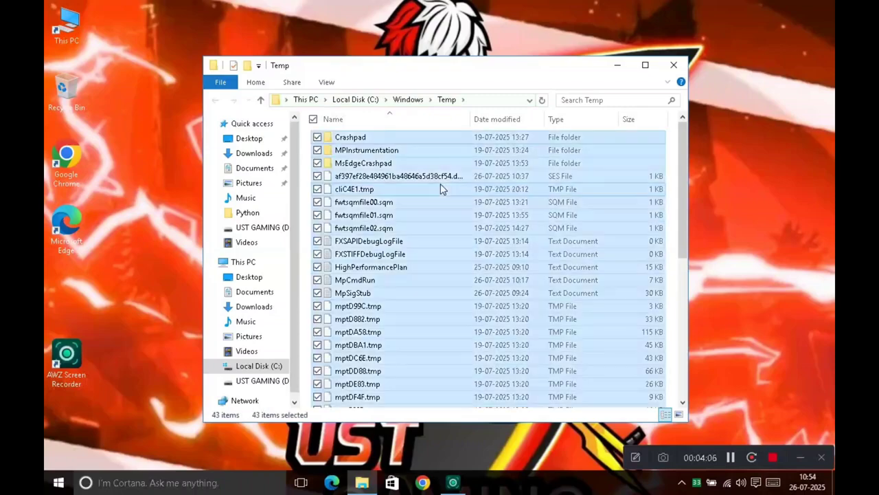
key("shift+Delete")
key("Return")
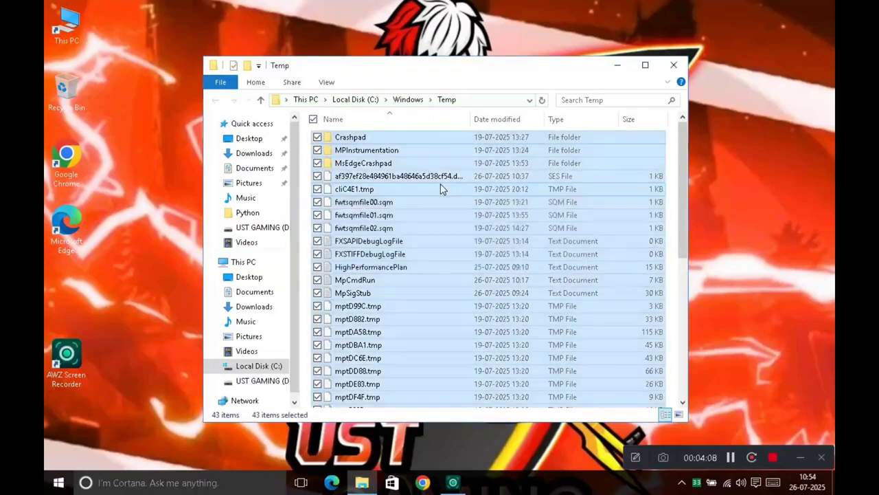
left_click(674, 66)
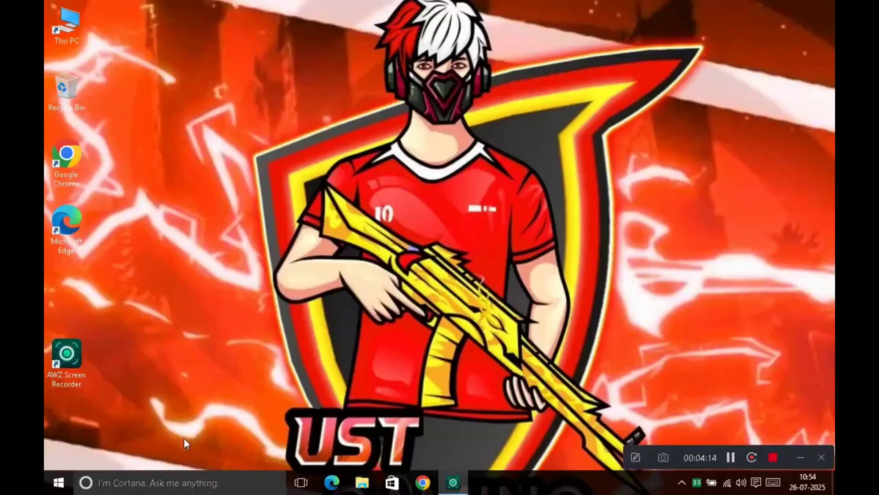
- Run the tree command from the Run dialog
right_click(58, 483)
left_click(96, 419)
key("BackSpace")
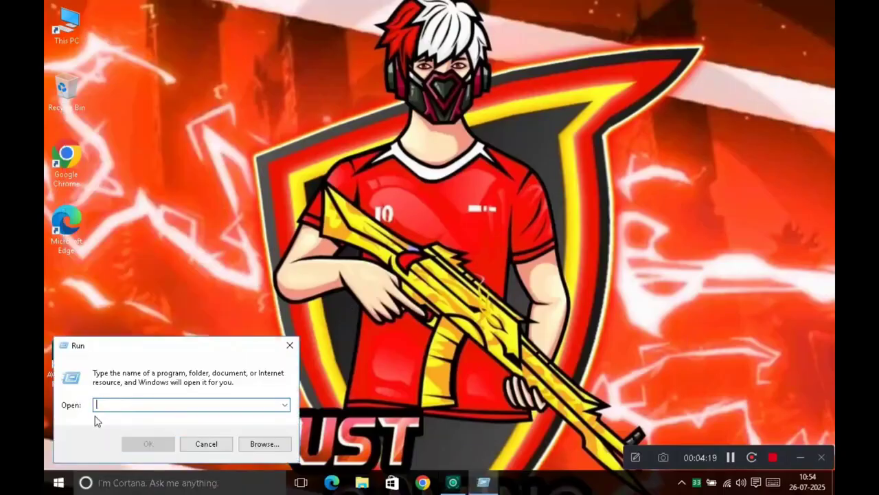
type("tree")
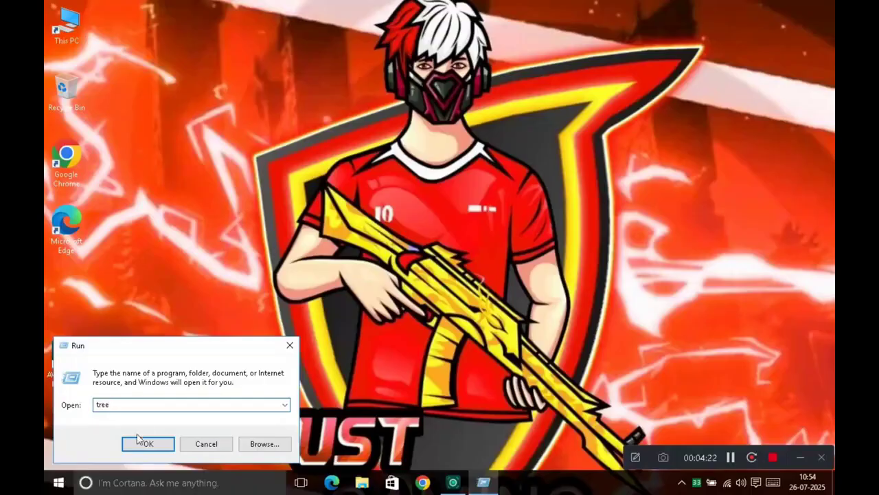
left_click(147, 443)
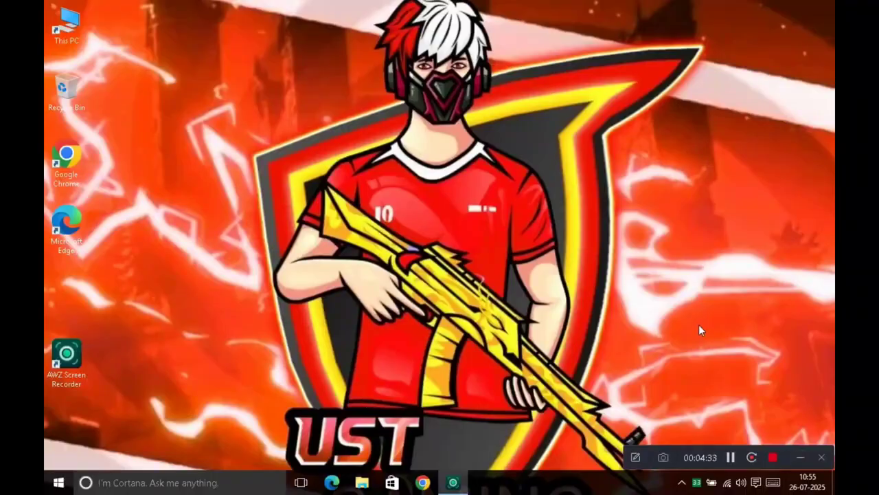
- Open the properties of Local Disk (C:) from This PC in File Explorer
left_click(362, 482)
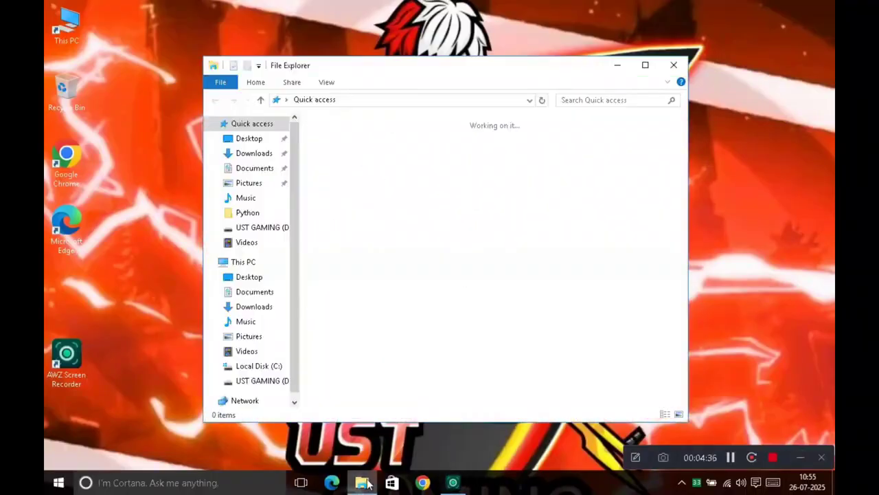
left_click(244, 261)
left_click(380, 275)
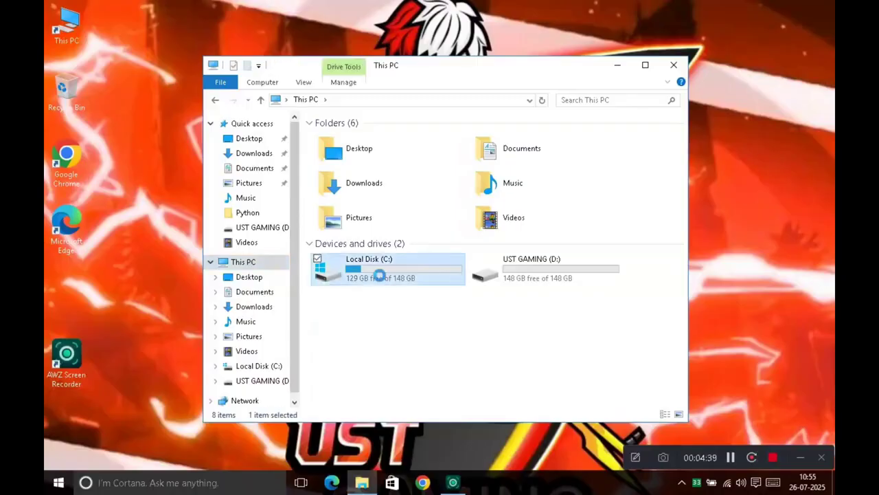
right_click(379, 275)
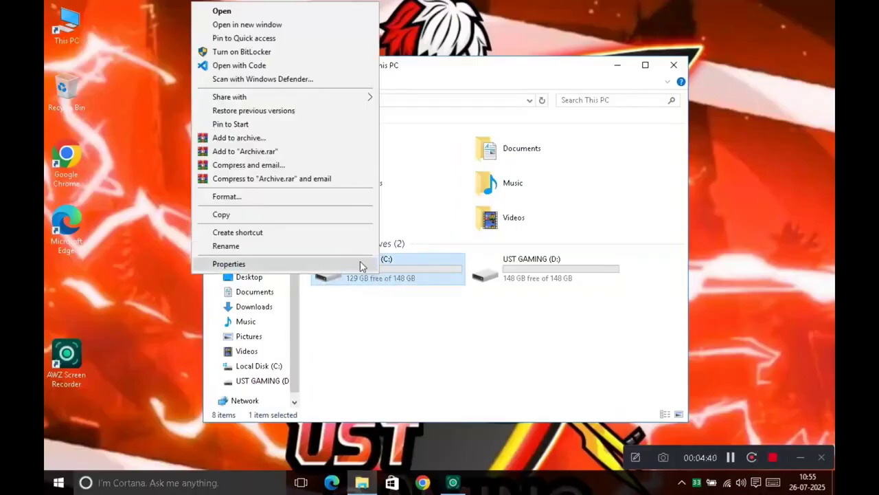
left_click(311, 263)
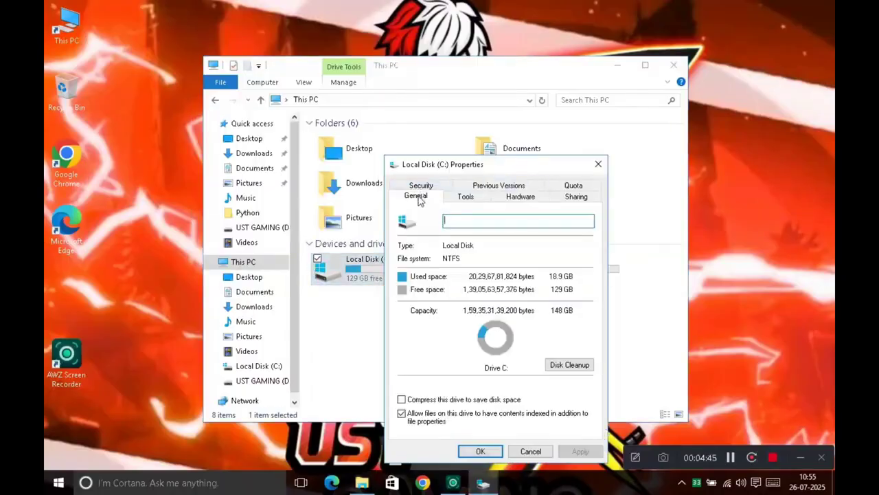
- Start Disk Cleanup from the C: drive's general properties and extend the cleanup to system files
left_click(419, 198)
left_click(422, 202)
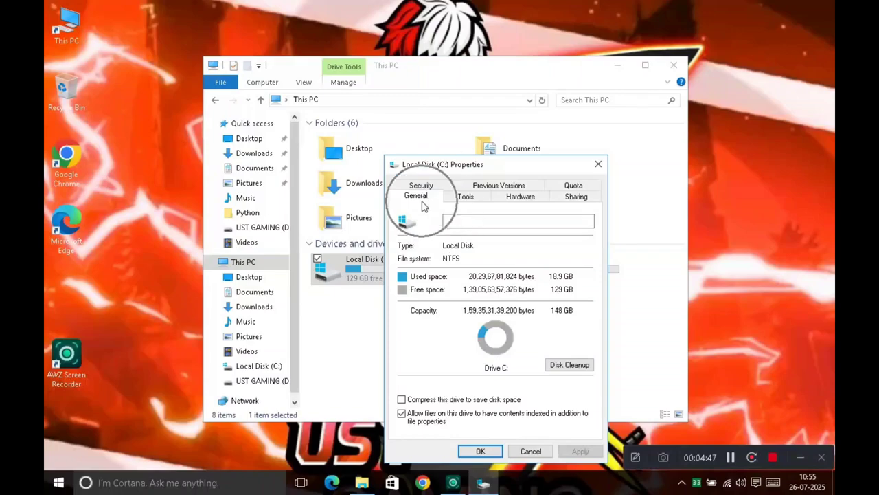
left_click(567, 371)
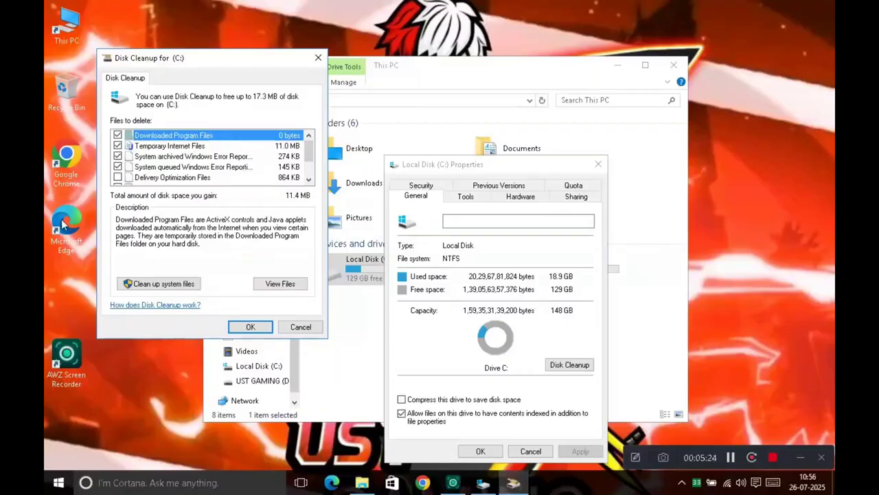
left_click(178, 283)
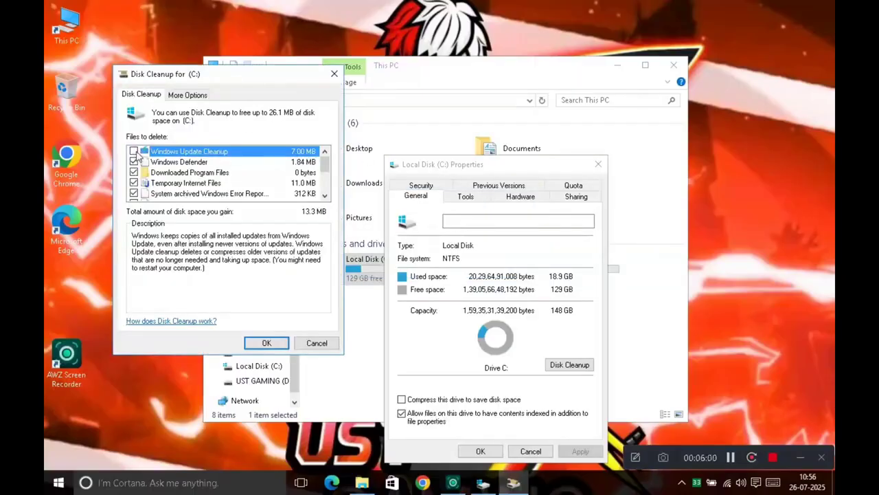
- Include Windows Update Cleanup, Delivery Optimization Files and Thumbnails in the files to delete
left_click(134, 151)
scroll(151, 171, "down", 3)
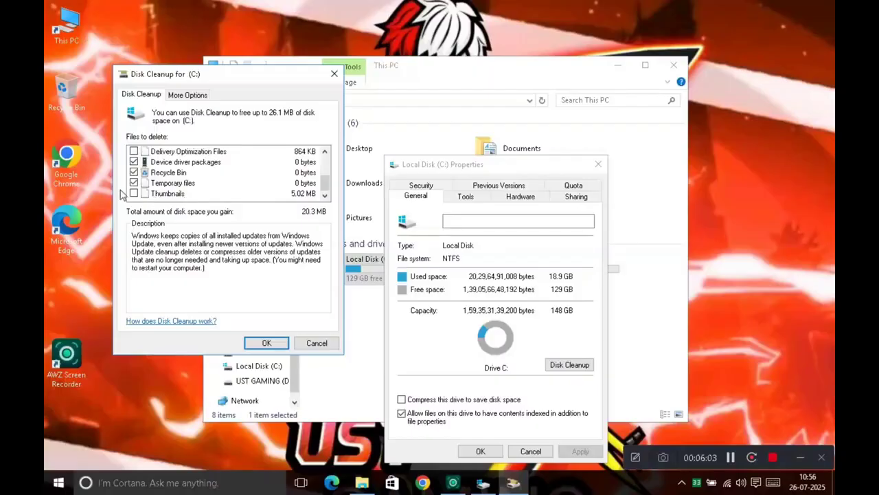
scroll(140, 177, "up", 3)
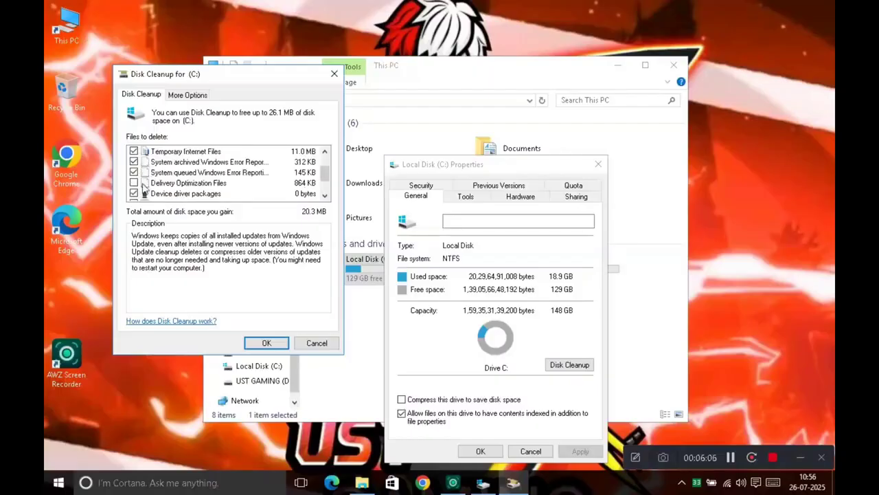
left_click(135, 183)
scroll(139, 186, "down", 1)
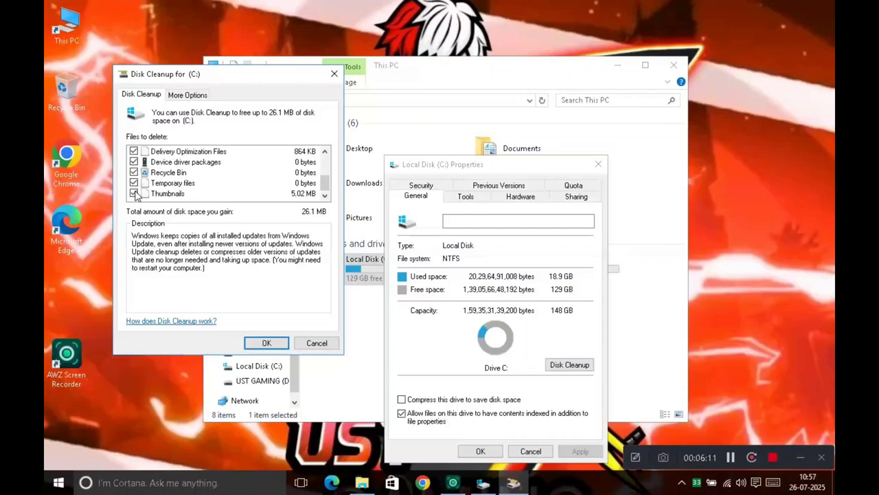
scroll(135, 194, "up", 3)
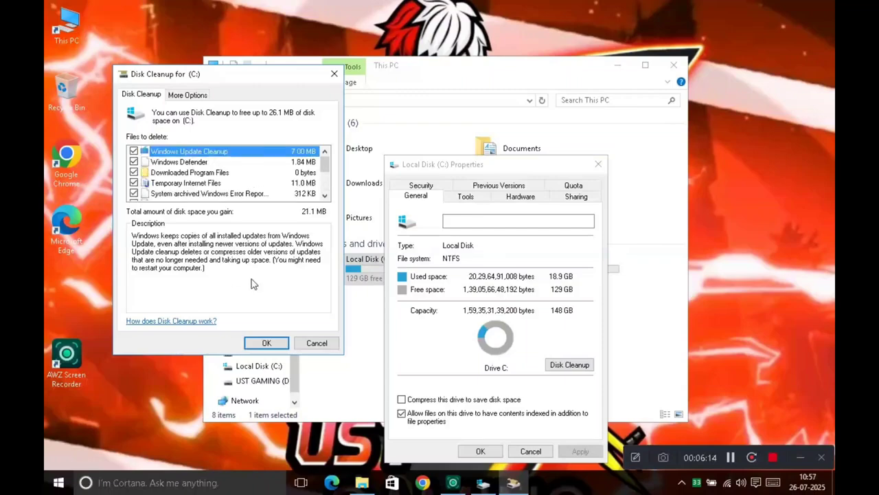
- Permanently delete the selected cleanup files, and close the C: drive properties and File Explorer
left_click(274, 343)
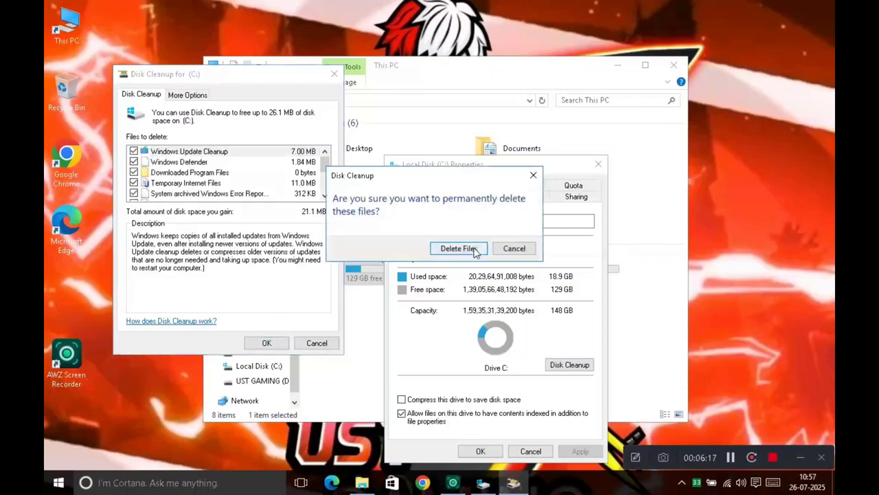
left_click(464, 250)
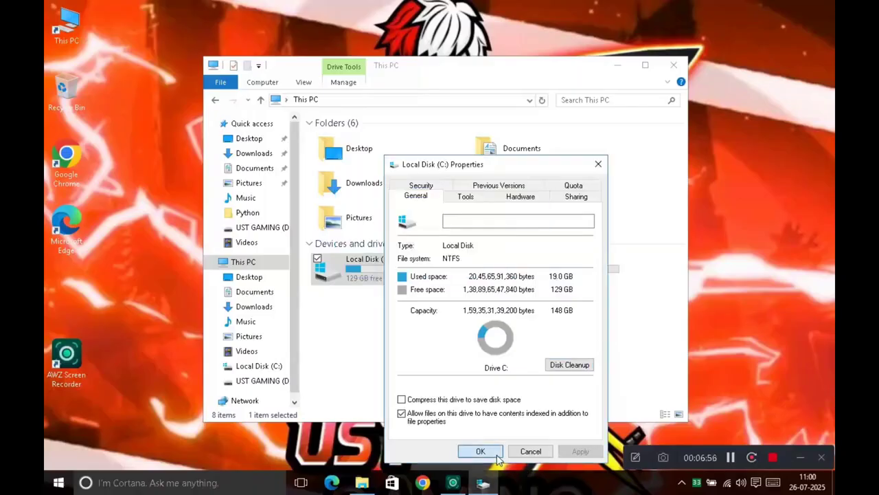
left_click(481, 450)
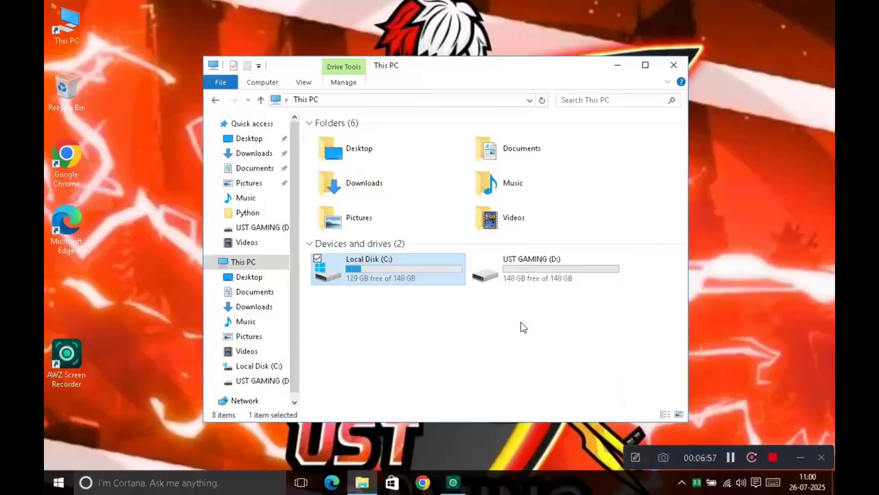
left_click(674, 65)
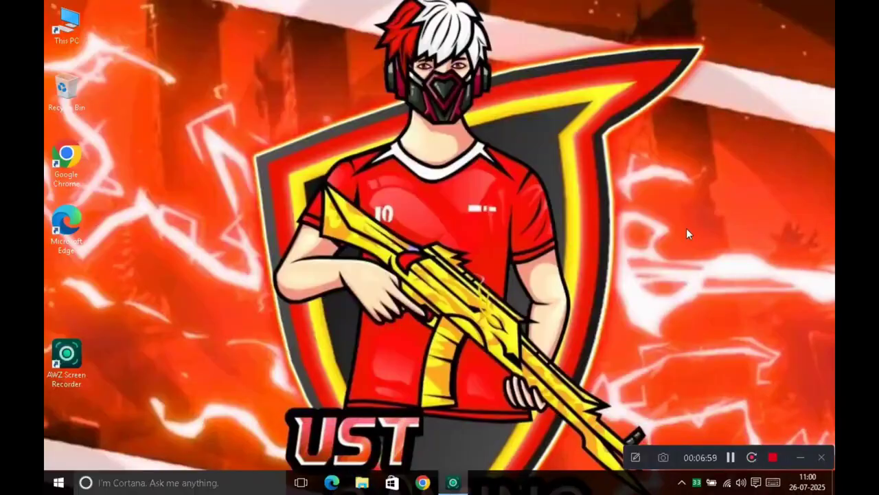
- Open Task Manager and show the list of startup programs
right_click(503, 491)
left_click(533, 429)
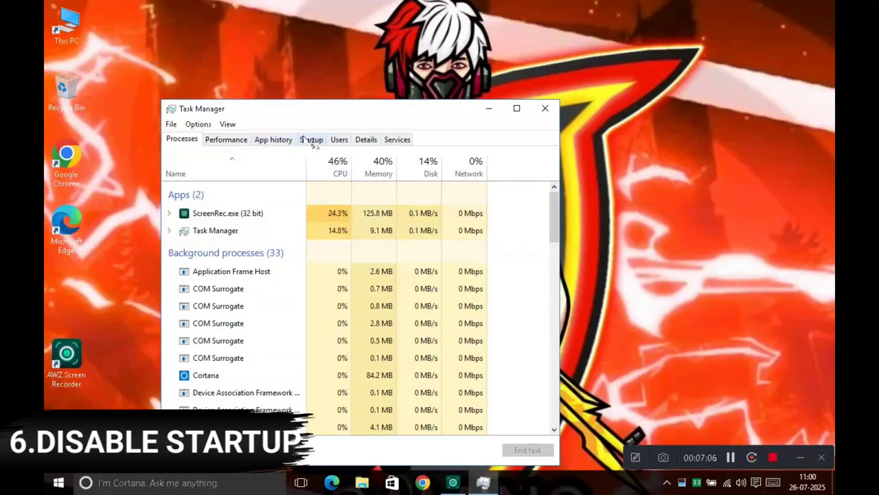
left_click(312, 141)
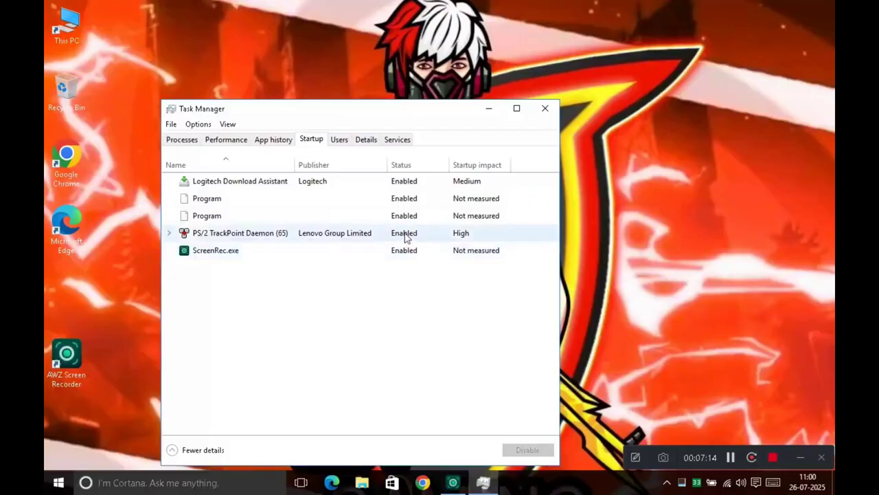
- Disable ScreenRec.exe and Logitech Download Assistant at startup and close Task Manager
right_click(323, 252)
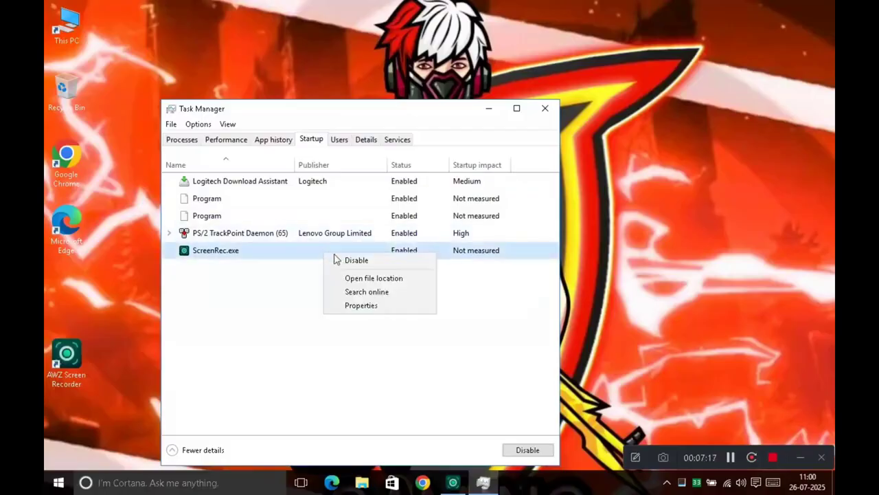
left_click(355, 261)
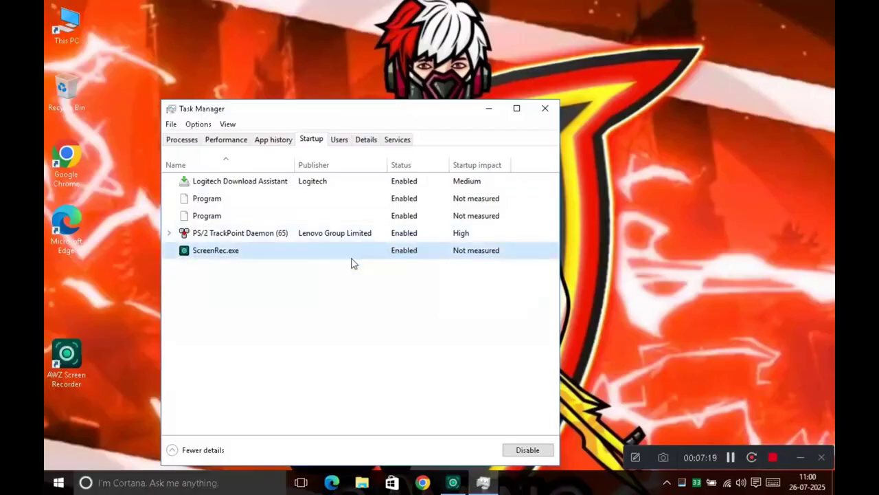
right_click(332, 182)
left_click(350, 188)
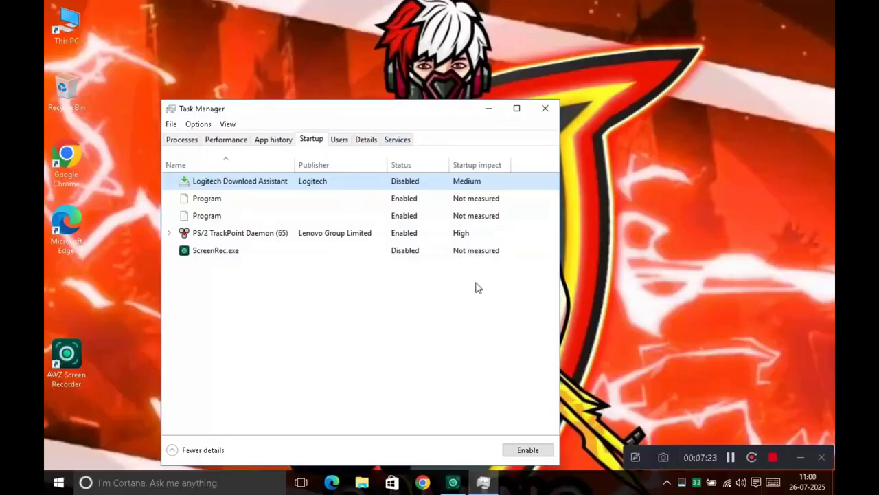
left_click(544, 110)
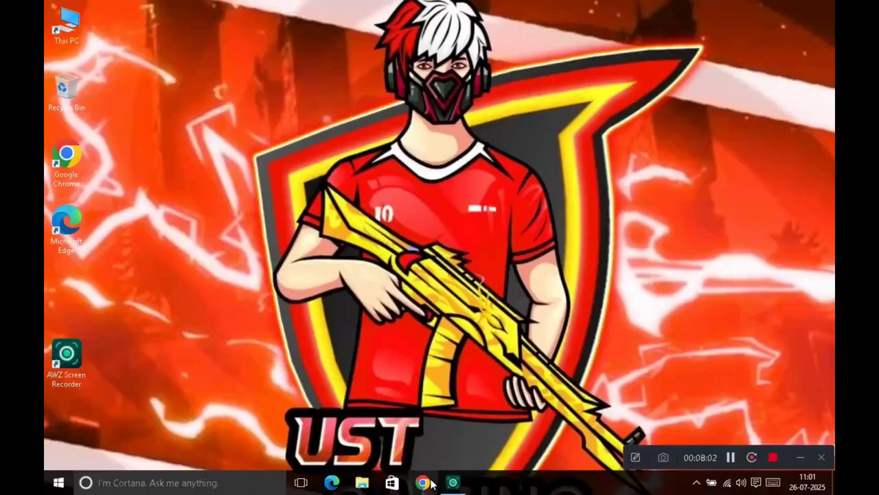
- In Google Chrome, search the web for memreduct and open the Download page of memreduct.org
left_click(422, 483)
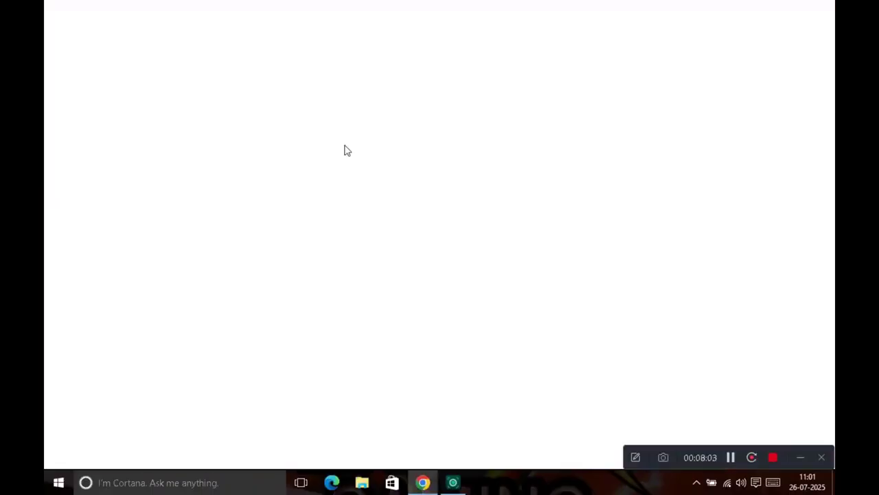
type("mem")
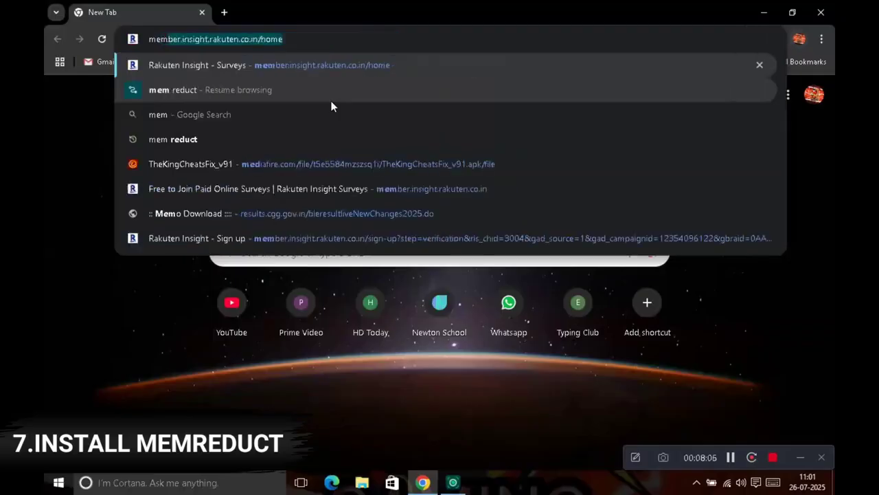
type("reduct")
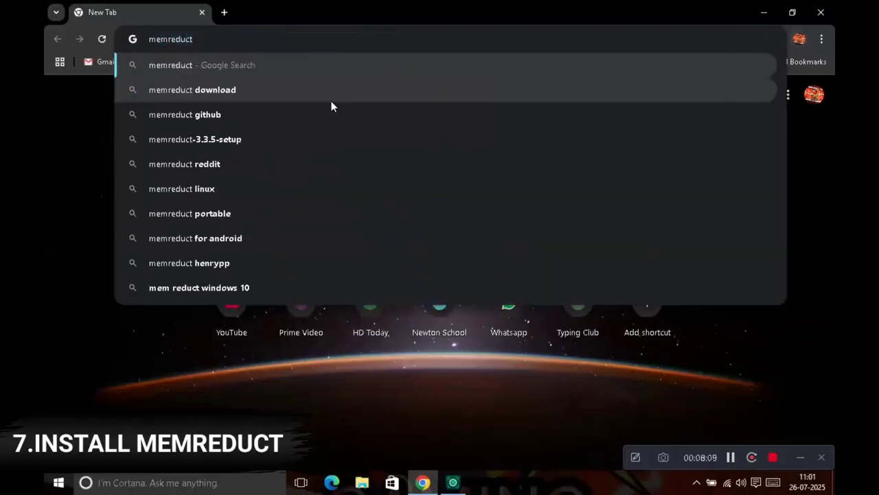
key("Return")
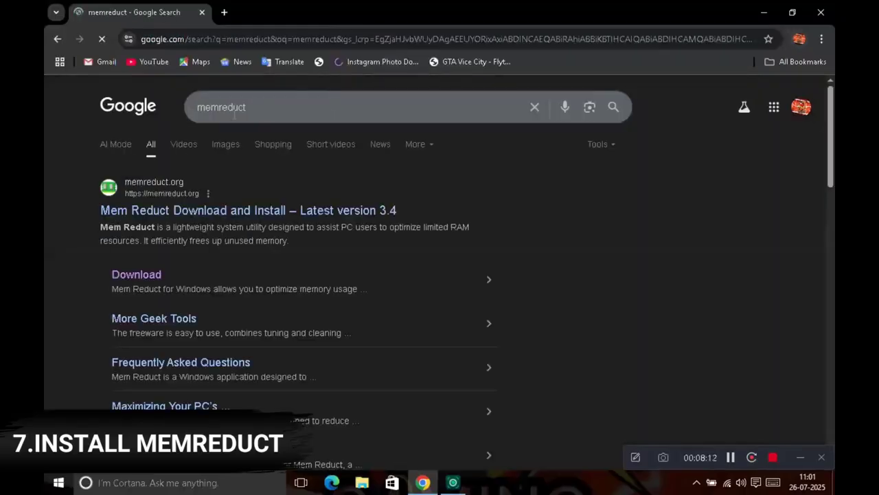
left_click(129, 279)
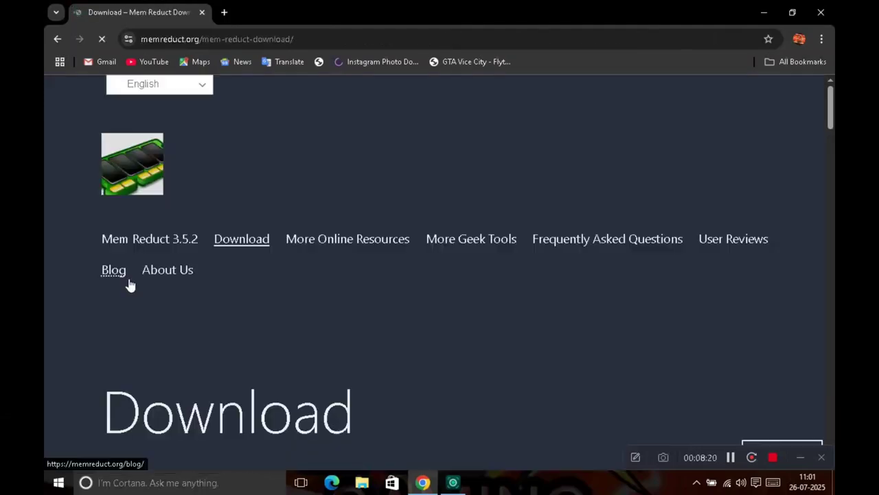
- Download the Mem Reduct version 3.5.2 installer for Windows, check the finished download and close the browser
scroll(328, 265, "down", 1)
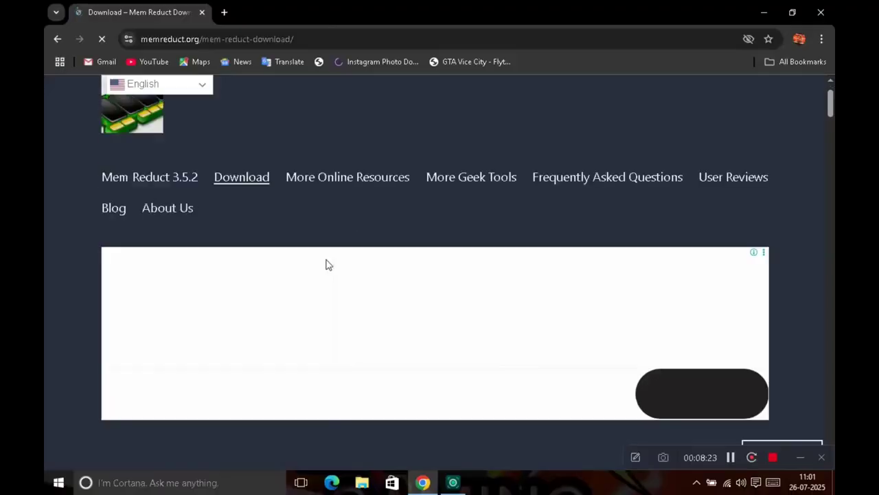
scroll(328, 265, "down", 10)
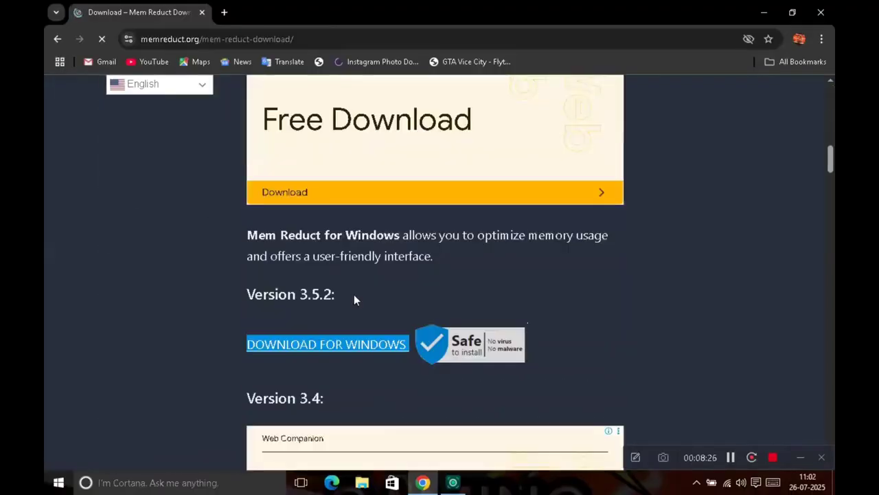
left_click(360, 346)
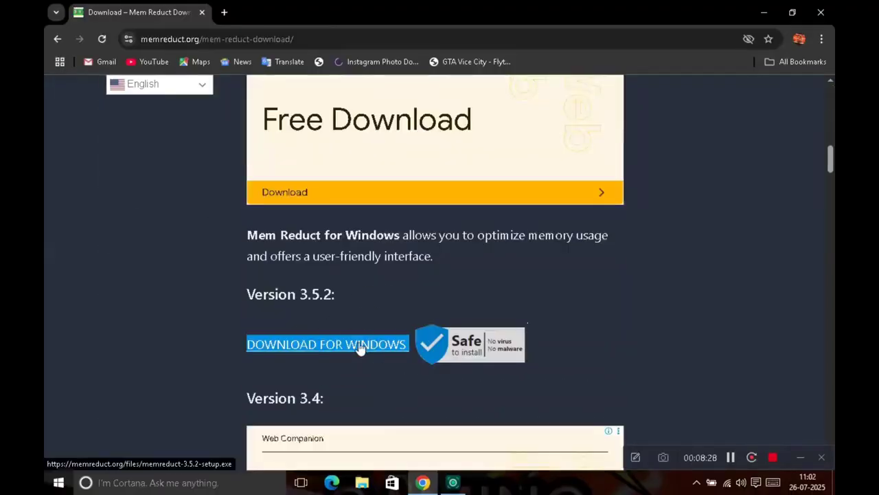
left_click(360, 346)
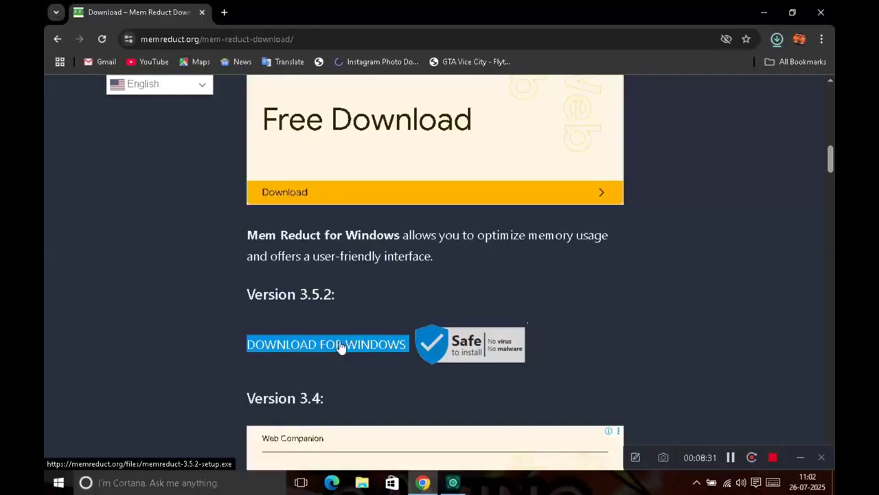
left_click(776, 41)
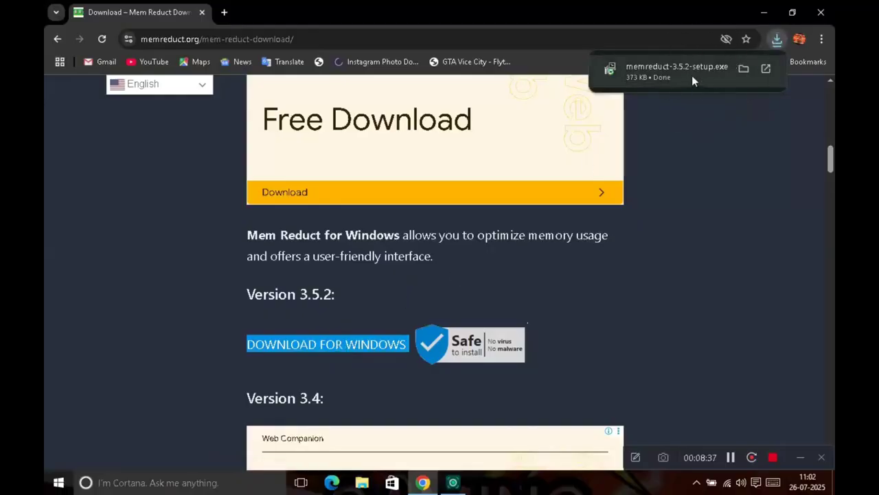
left_click(826, 12)
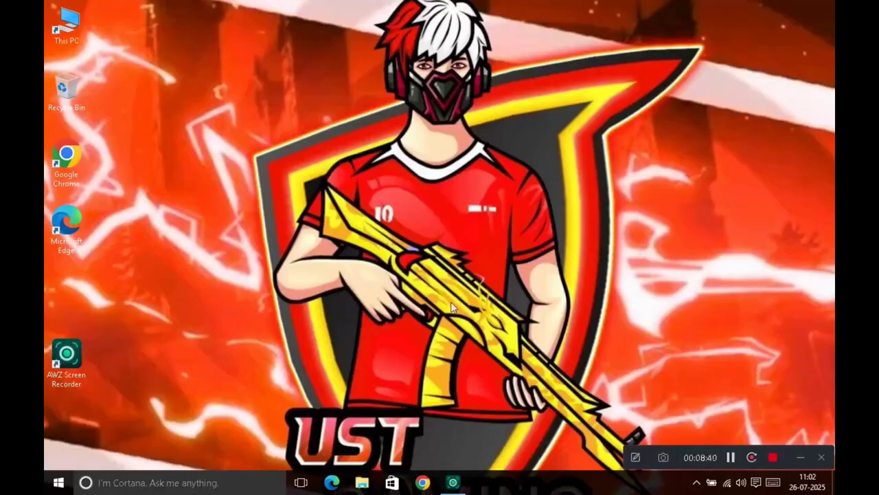
- Launch the memreduct-3.5.2 setup file from the Downloads folder and close File Explorer
left_click(362, 482)
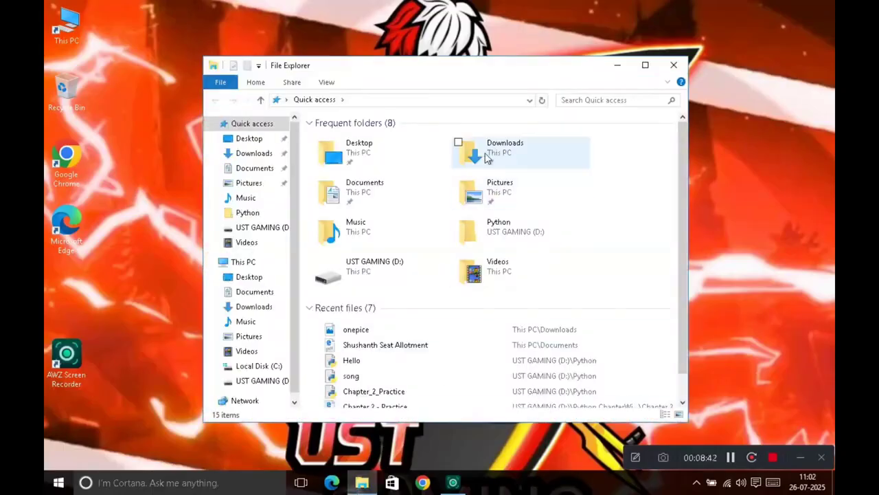
double_click(485, 156)
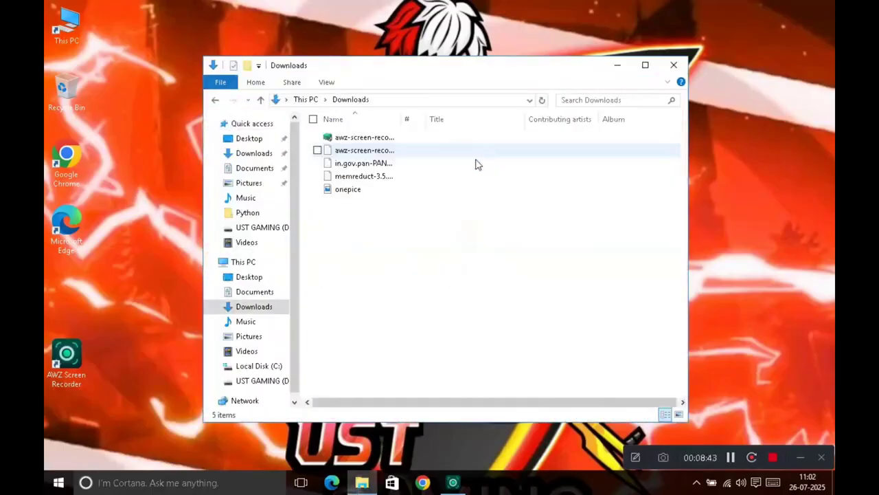
left_click(364, 176)
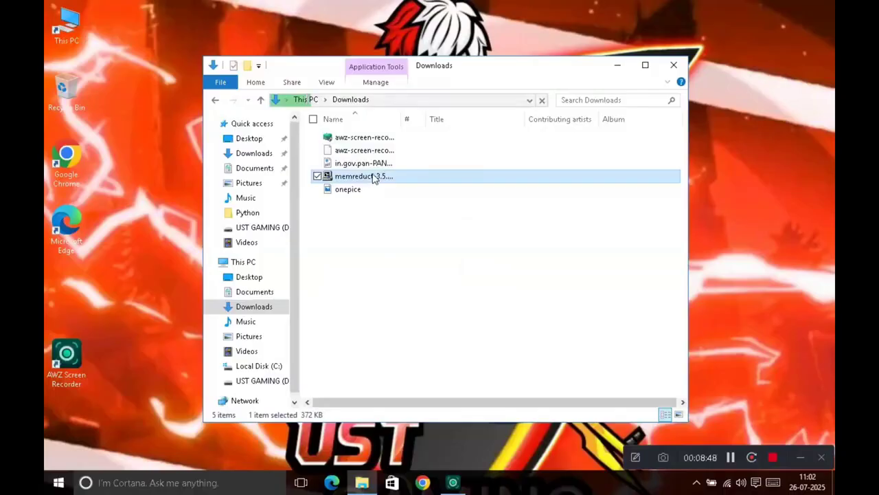
right_click(374, 177)
left_click(292, 178)
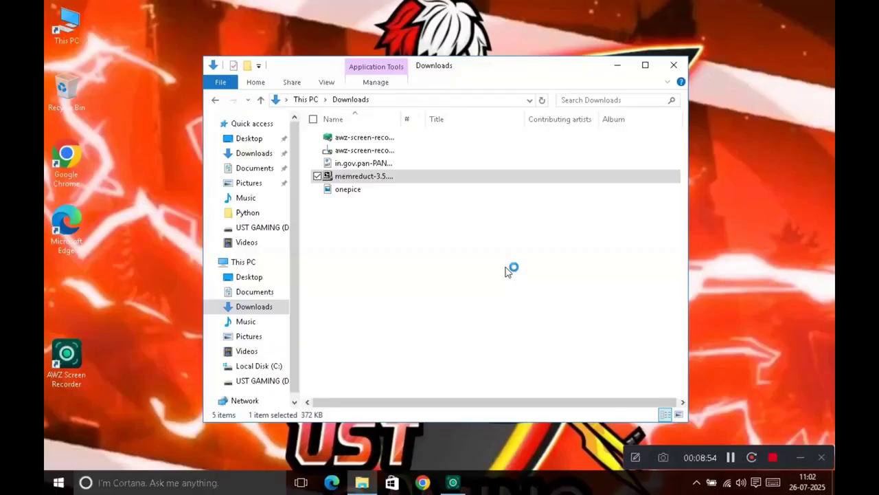
left_click(674, 65)
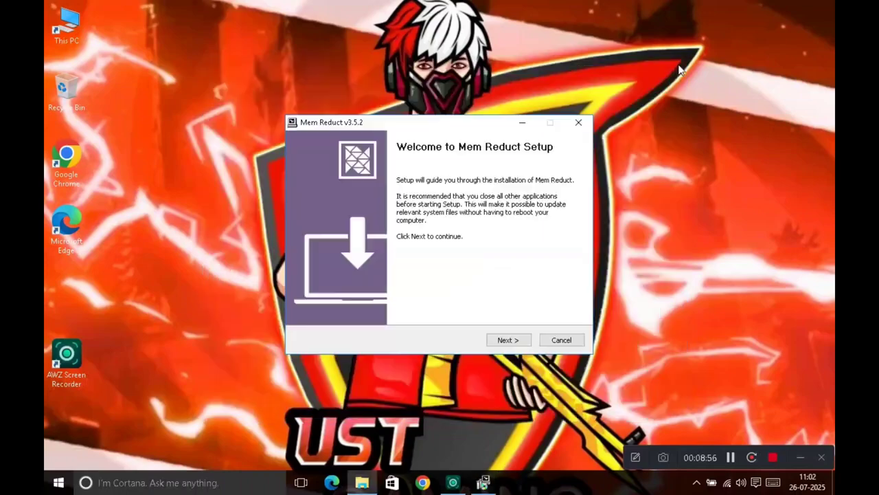
- Accept the licence agreement, install Mem Reduct with the default components and finish setup with Run Mem Reduct selected
left_click(510, 340)
left_click(373, 312)
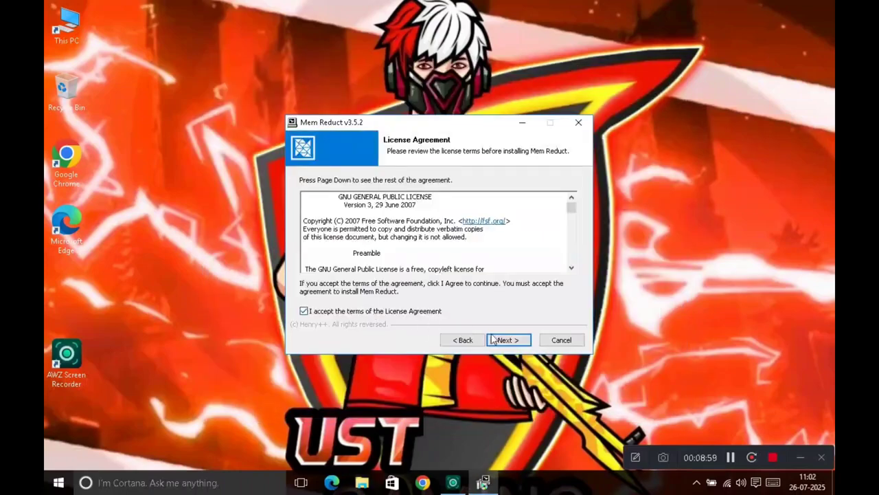
left_click(504, 339)
left_click(504, 336)
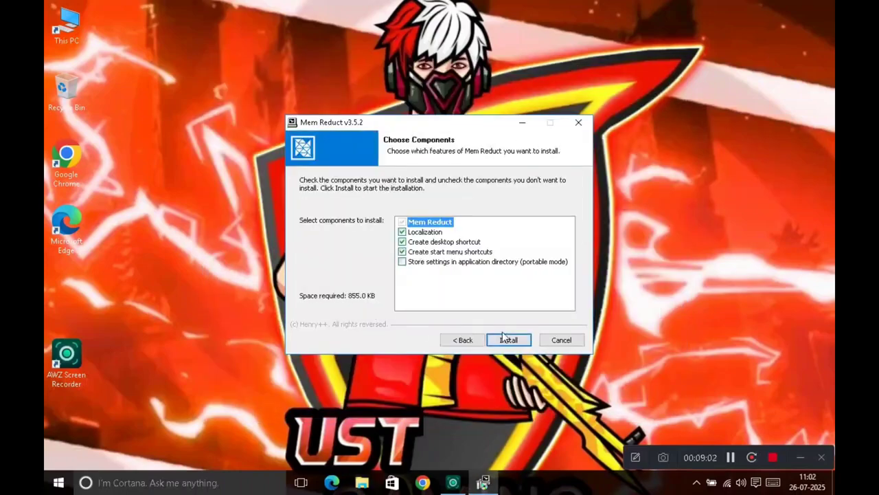
left_click(505, 339)
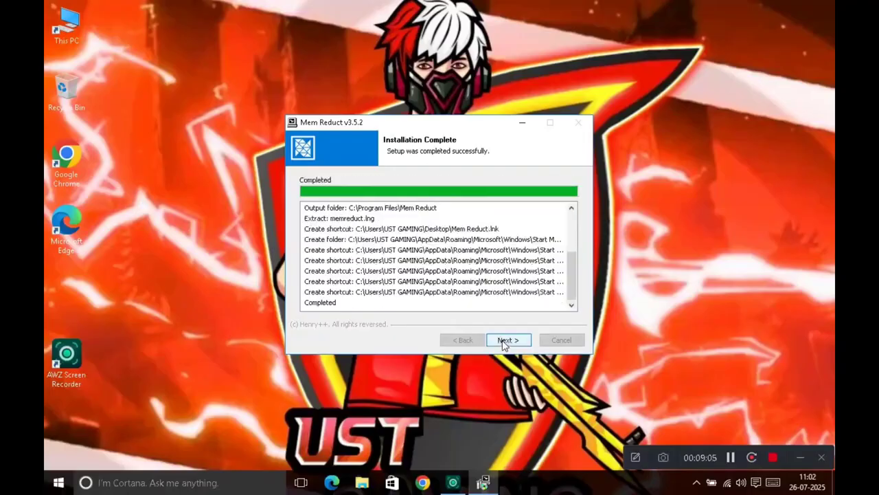
left_click(501, 340)
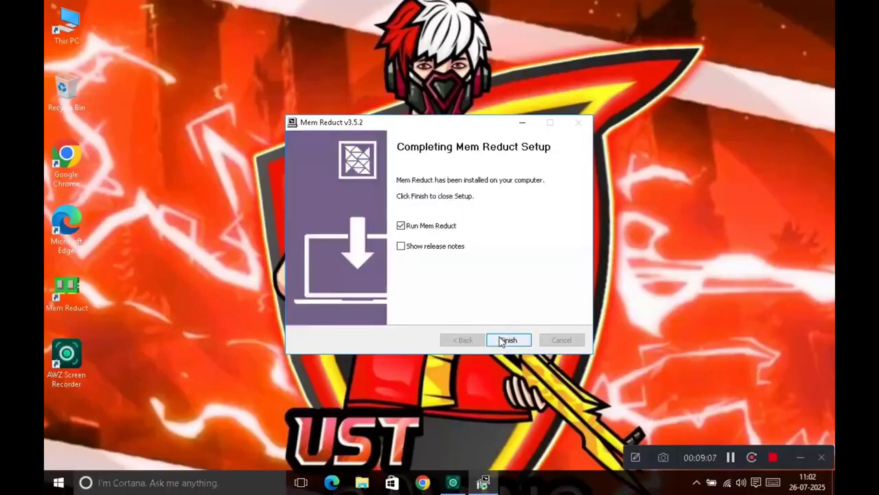
left_click(507, 340)
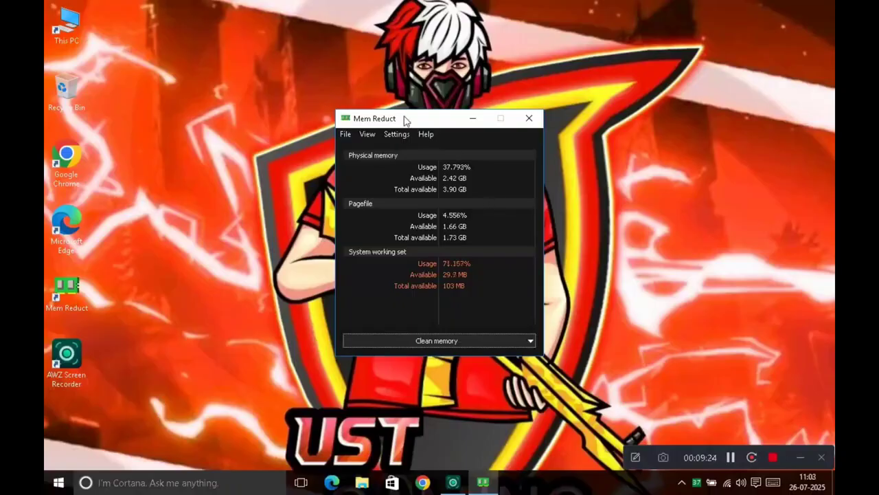
- Set Mem Reduct to load on system startup and turn off the confirmation before memory cleaning starts
left_click(396, 135)
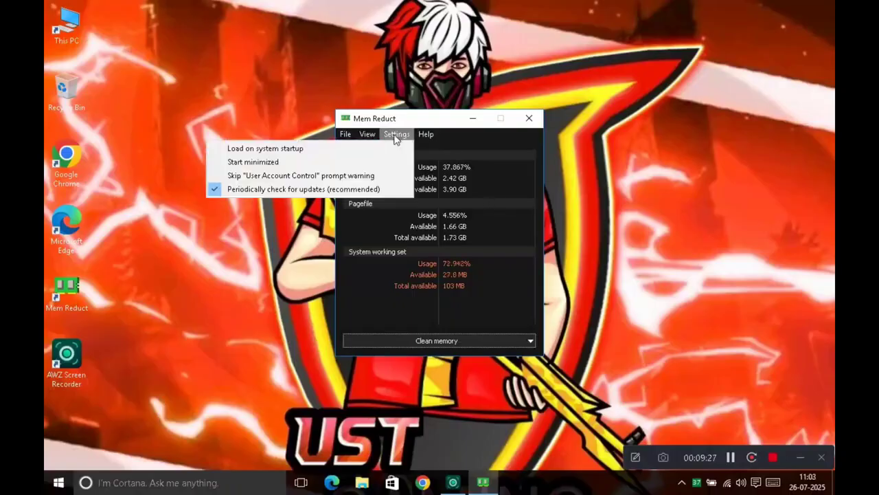
left_click(288, 150)
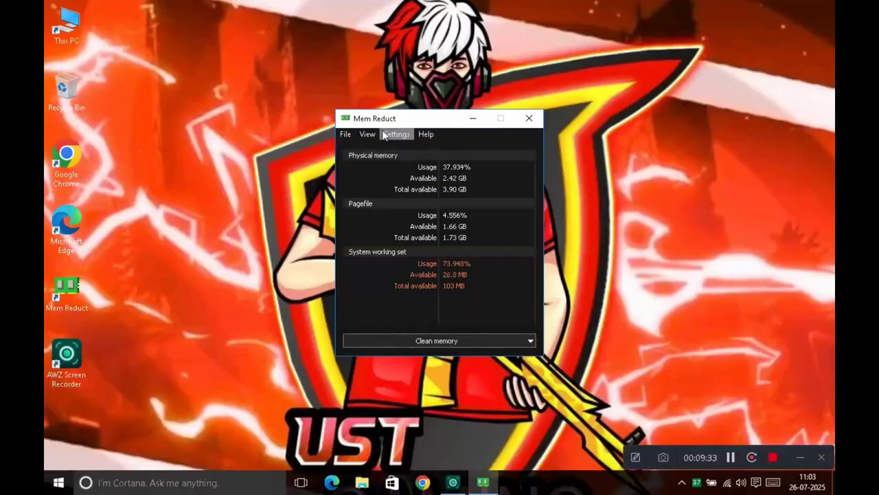
left_click(344, 134)
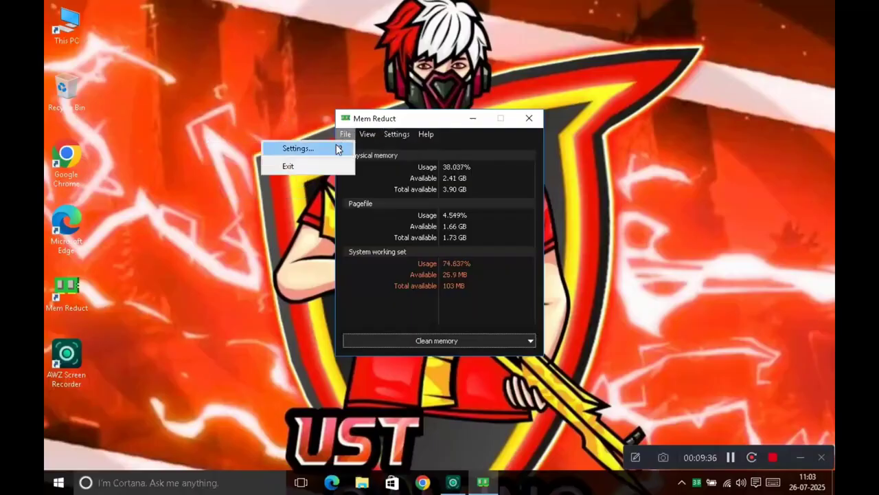
left_click(334, 147)
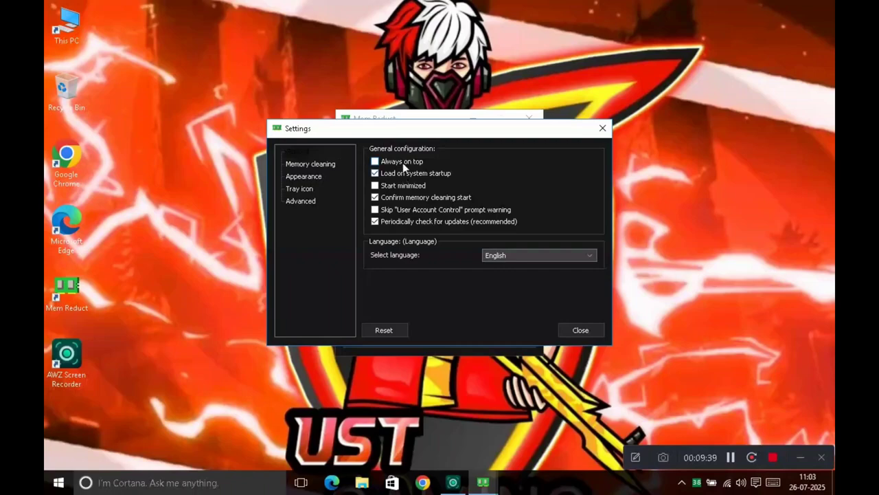
left_click(375, 198)
- Enable automatic memory cleaning above a usage threshold and every 5 minutes, check the advanced options and close the settings
left_click(313, 164)
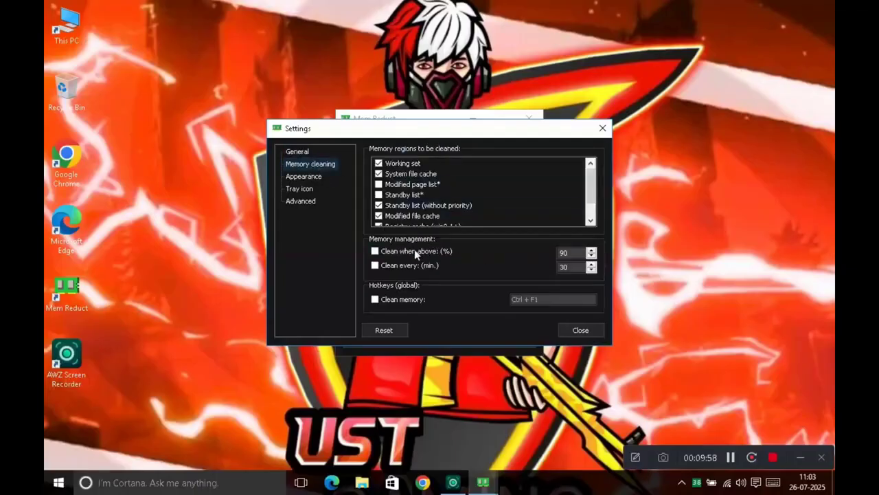
left_click(376, 266)
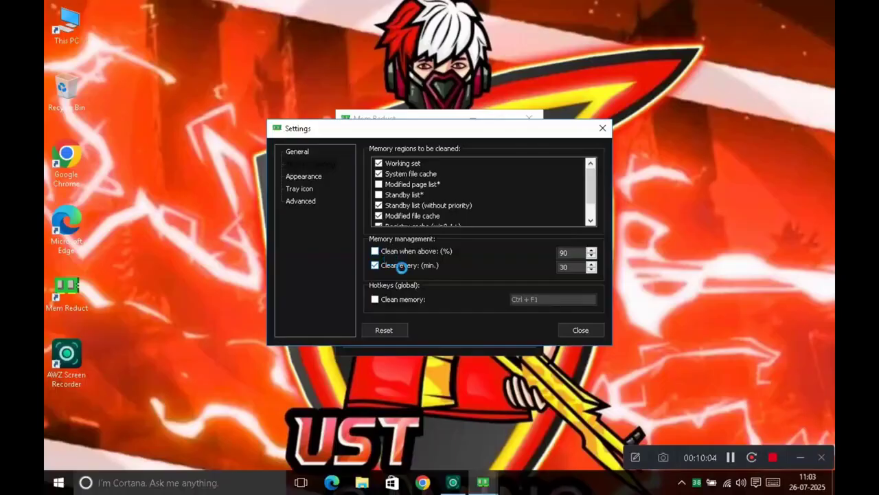
left_click(375, 252)
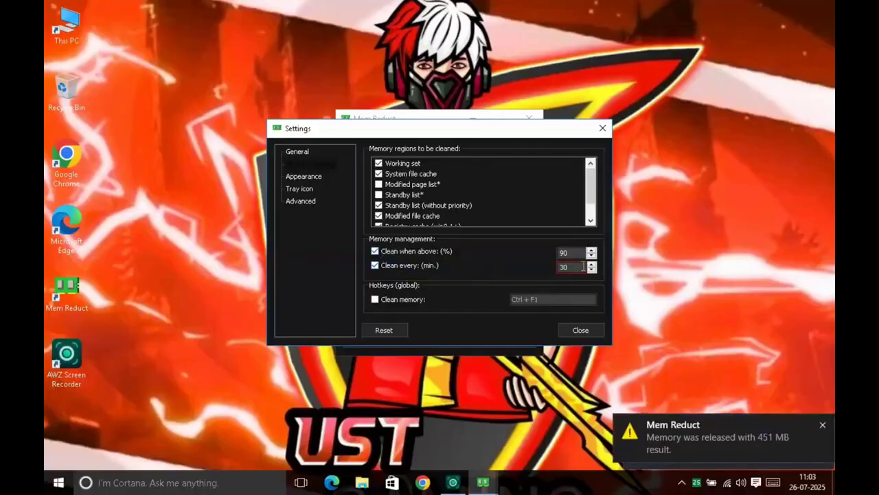
type("5")
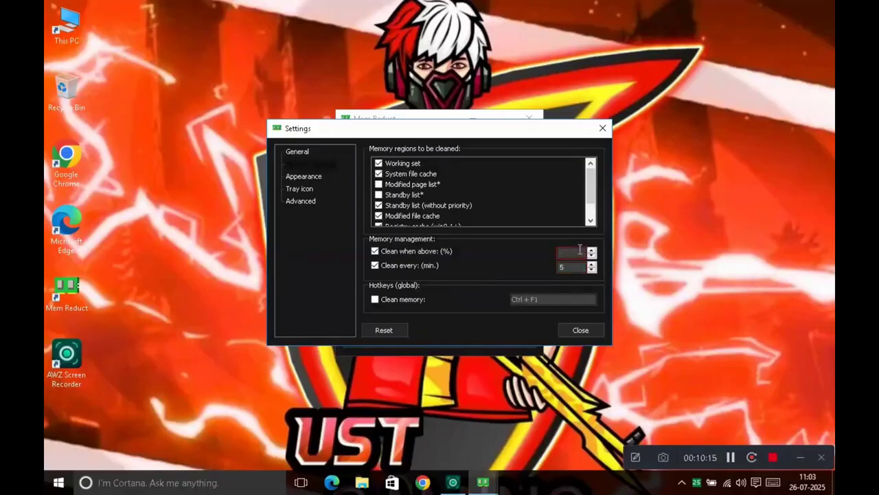
left_click(301, 204)
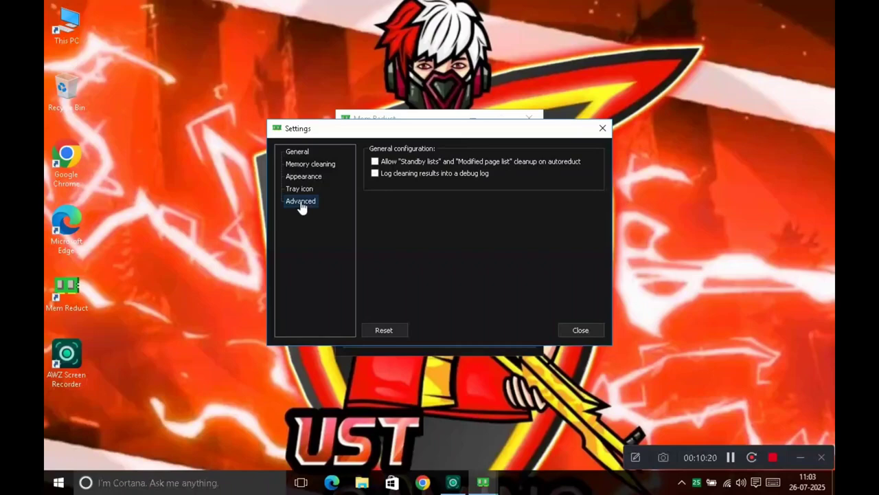
left_click(579, 331)
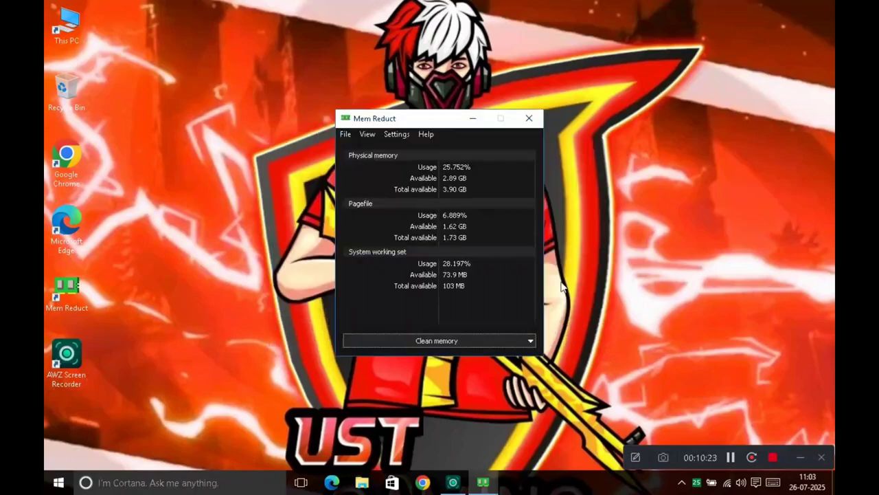
- Open Task Manager and show the memory performance graph
right_click(546, 487)
left_click(576, 429)
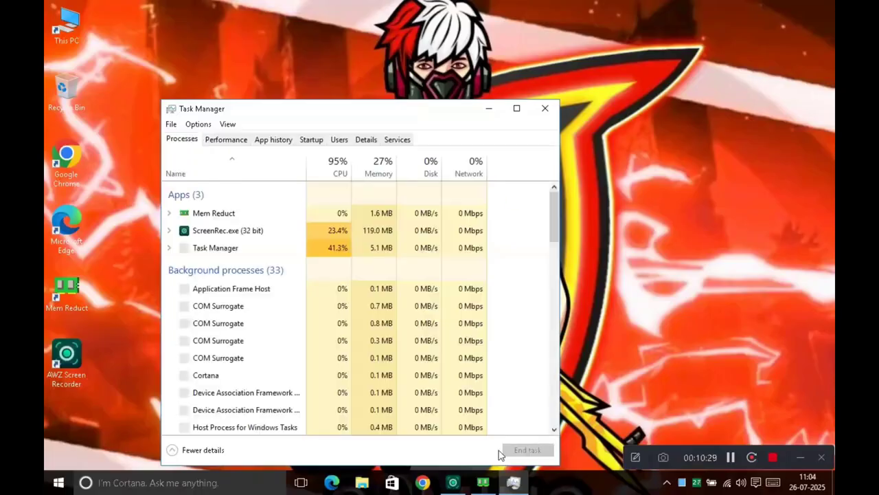
left_click(229, 143)
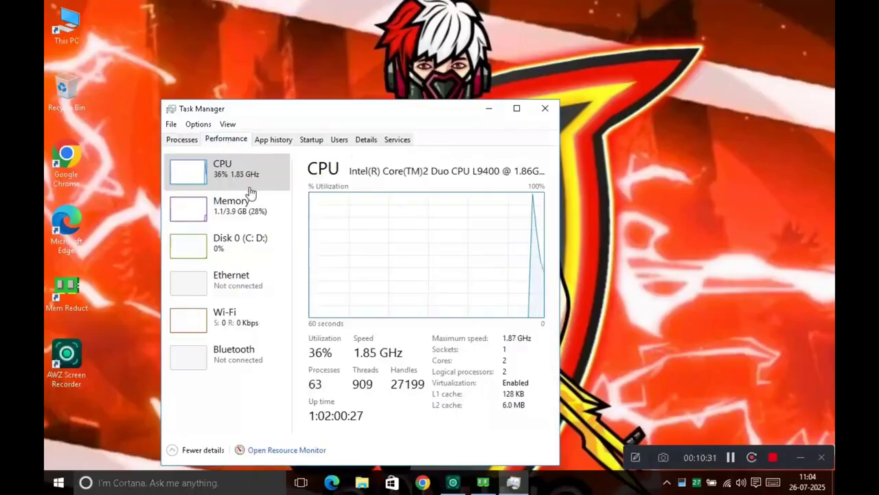
left_click(210, 213)
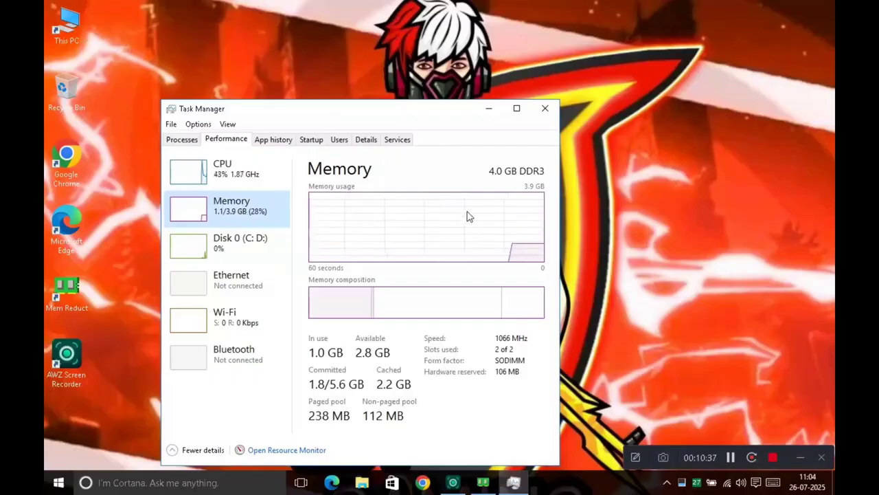
- Bring Mem Reduct in front of Task Manager, move it aside so memory usage stays readable, and clean the memory
left_click(483, 482)
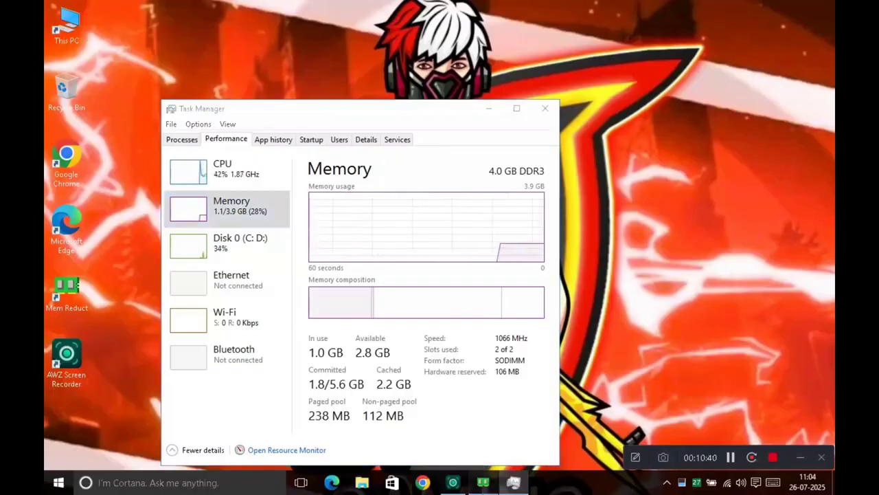
left_click_drag(424, 123, 503, 122)
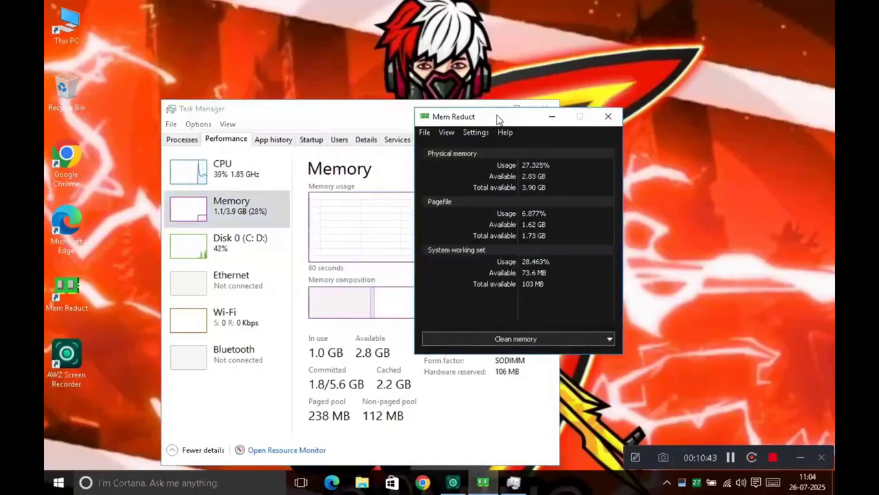
left_click(515, 339)
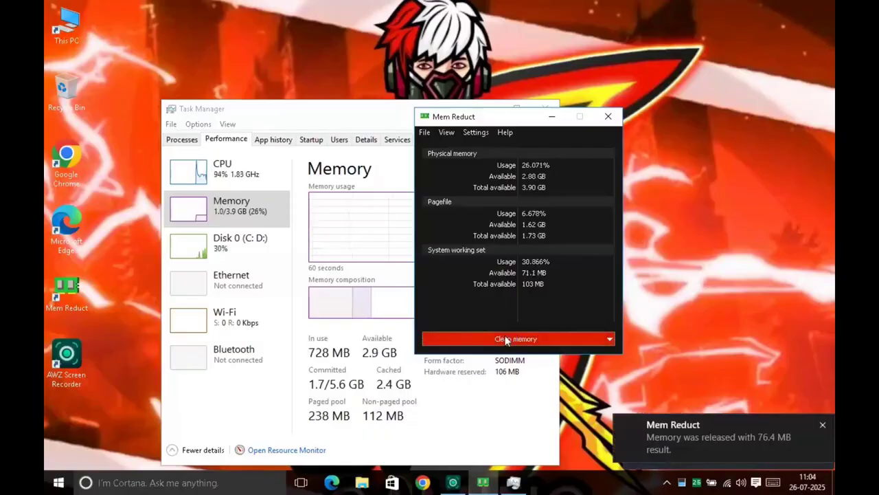